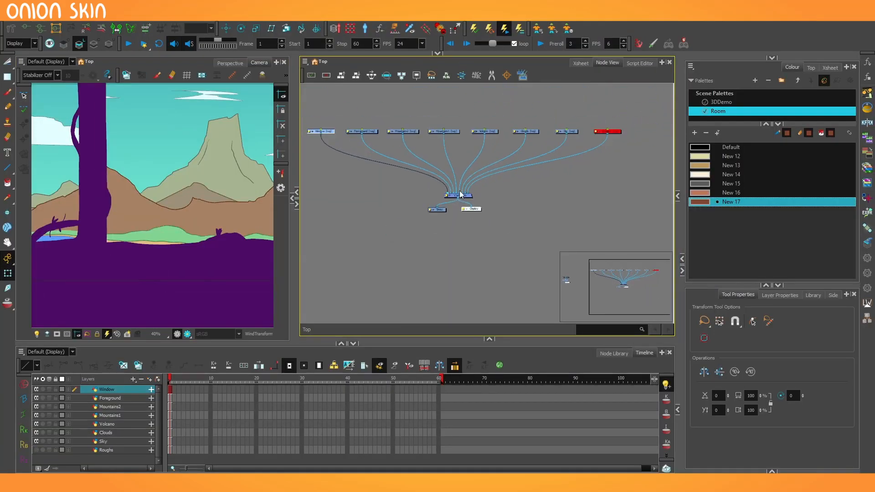
Add a parent peg to each scenery drawing node and select the window drawing
left_click_drag(337, 168, 569, 195)
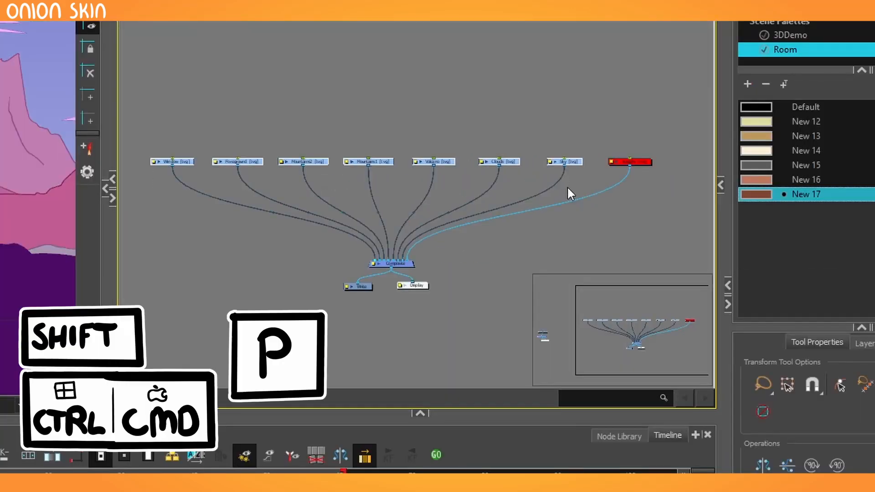
key("ctrl+shift+p")
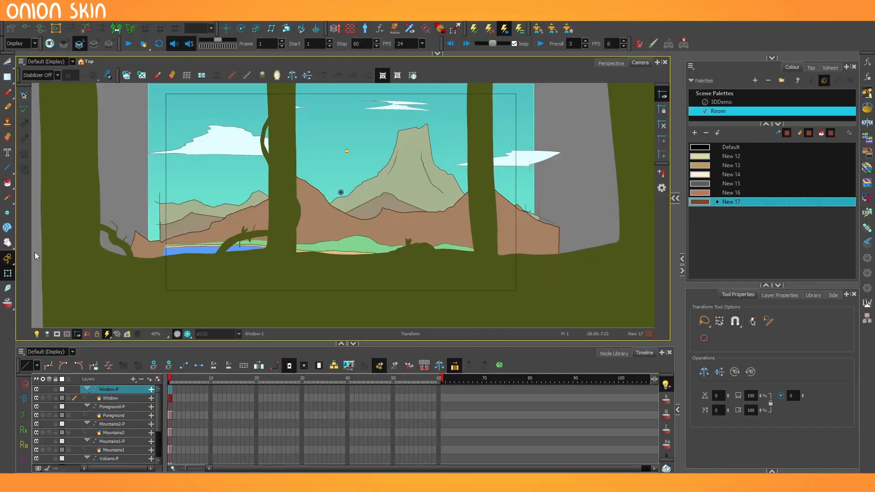
left_click(102, 275)
mouse_move(120, 281)
left_mouse_down()
mouse_move(195, 254)
mouse_move(141, 275)
left_mouse_up()
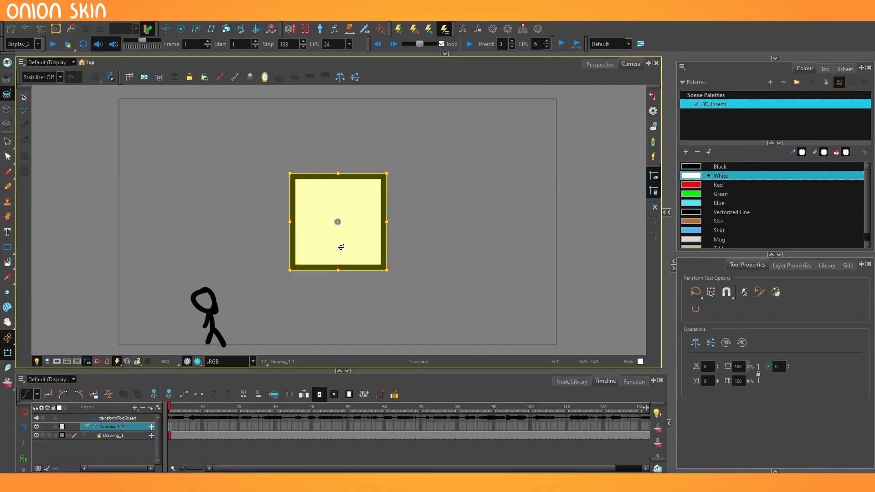
Transform the framed yellow square using its bounding box with the Transform tool
mouse_move(340, 248)
left_mouse_down()
mouse_move(287, 240)
mouse_move(538, 245)
mouse_move(315, 113)
mouse_move(342, 248)
left_mouse_up()
mouse_move(282, 171)
left_mouse_down()
mouse_move(211, 211)
mouse_move(283, 171)
left_mouse_up()
left_click_drag(386, 175, 510, 205)
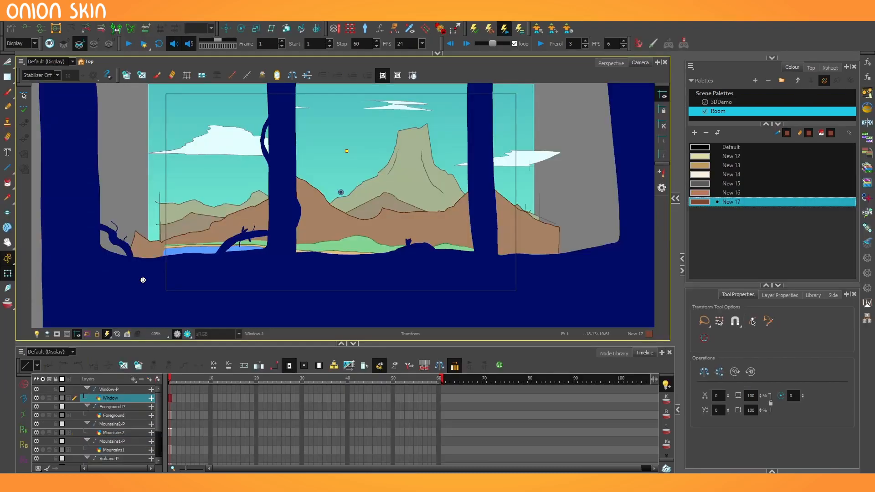
Nudge the window drawing back and forth in depth, leaving it behind the mountain and foreground layers
key("alt+Down")
key("alt+Up")
key("alt+Down")
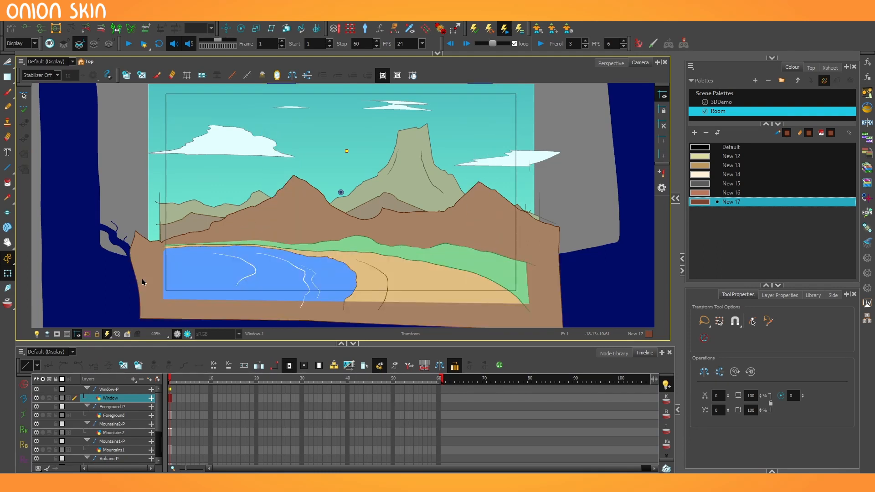
Select the Mountains2 drawing and nudge it backward and forward in depth relative to the other mountain layers
left_click(142, 282)
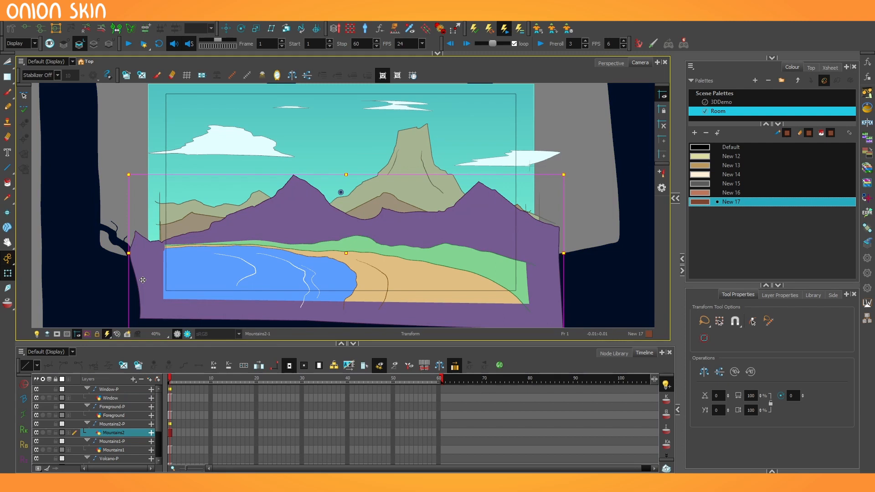
key("alt+Up")
key("alt+Down")
key("alt+Down")
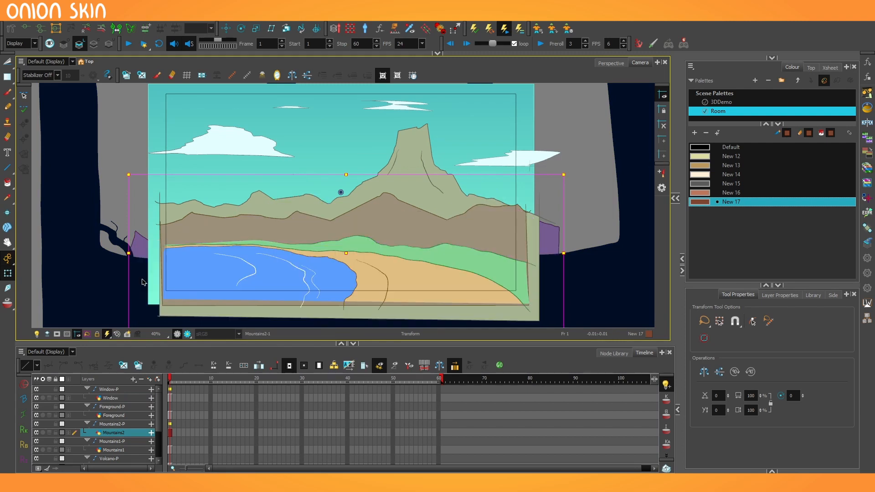
key("alt+Up")
key("alt+Up")
key("alt+Down")
Nudge the window drawing in depth to the front of the scenery and undo its freehand displacement
left_click(95, 277)
key("alt+Up")
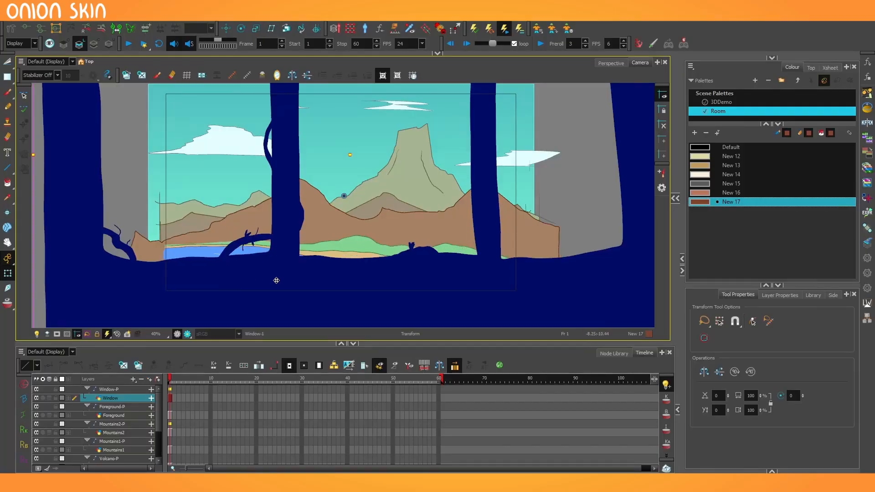
left_click_drag(247, 272, 225, 324)
key("ctrl+z")
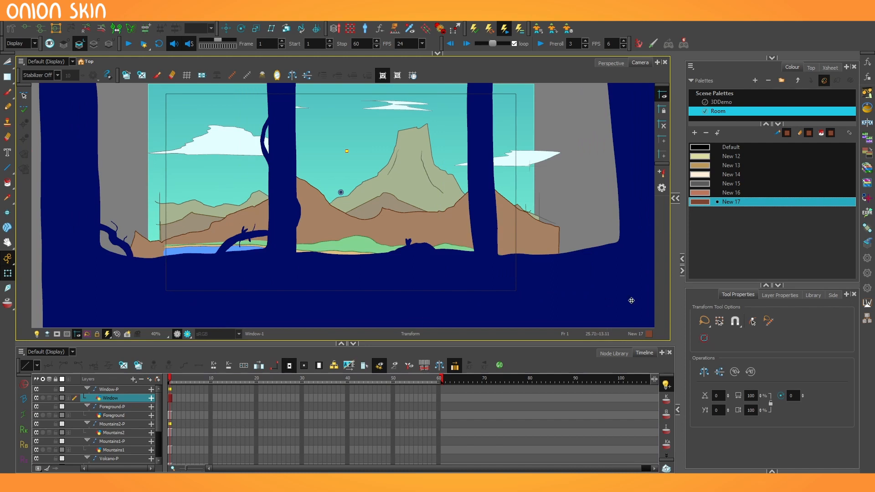
Show the Window-P peg's layer properties in an enlarged panel and nudge the peg backward to a z position of 0.006 B
left_click(778, 294)
left_click_drag(778, 286, 777, 205)
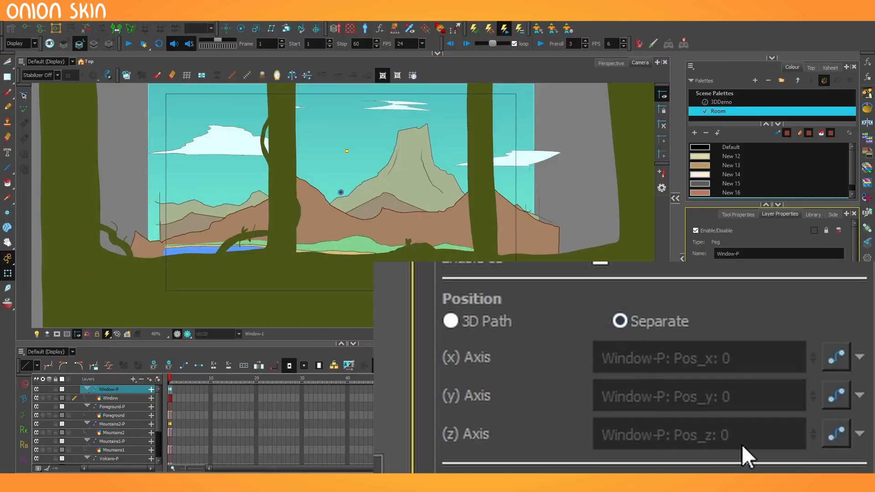
key("alt+Up")
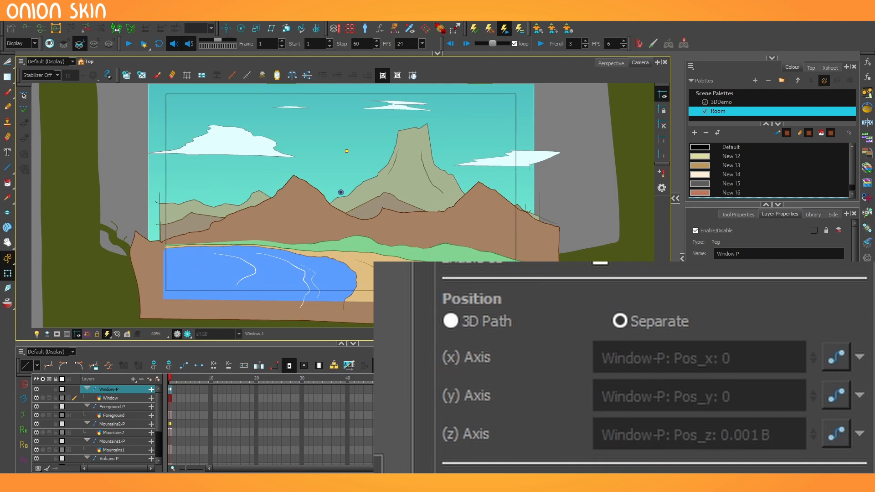
key("alt+Up")
key("alt+Up")
key("alt+Up")
key("alt+Up")
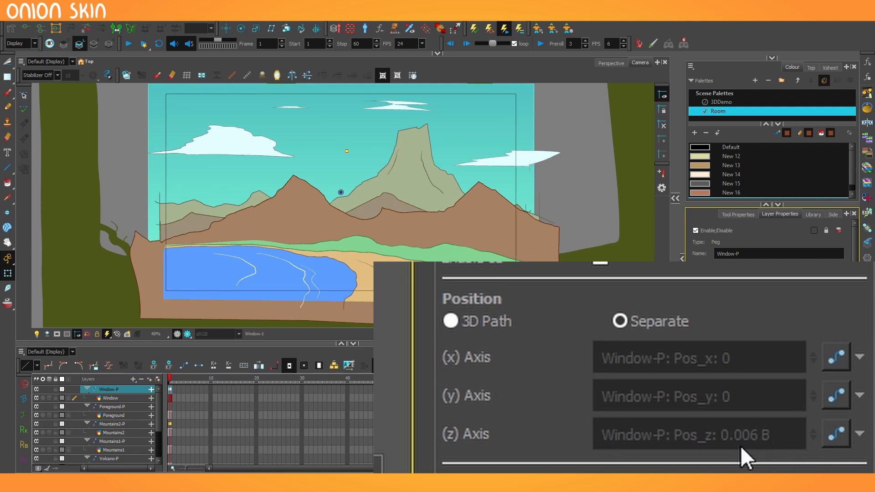
Nudge the Window-P peg forward in depth to a z position of 0
scroll(739, 445, "down", 3)
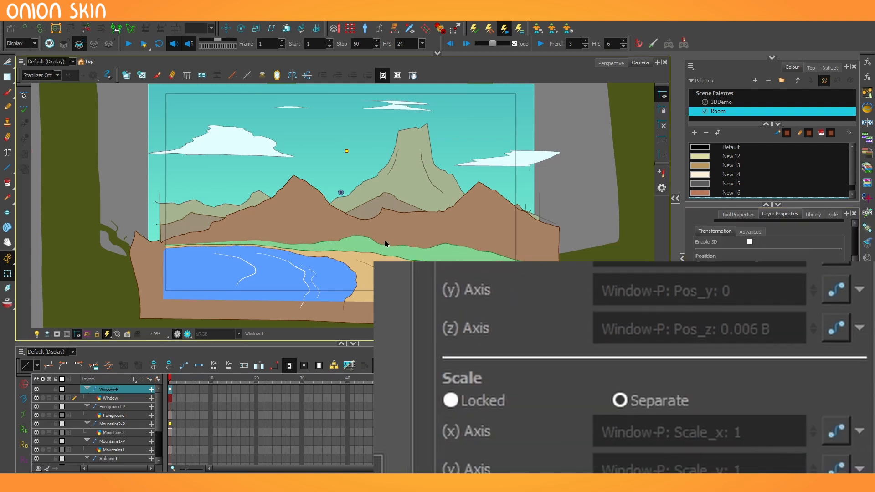
key("alt+Down")
key("alt+Down")
key("alt+Down")
key("alt+Down")
key("alt+Down")
key("alt+Down")
key("alt+Down")
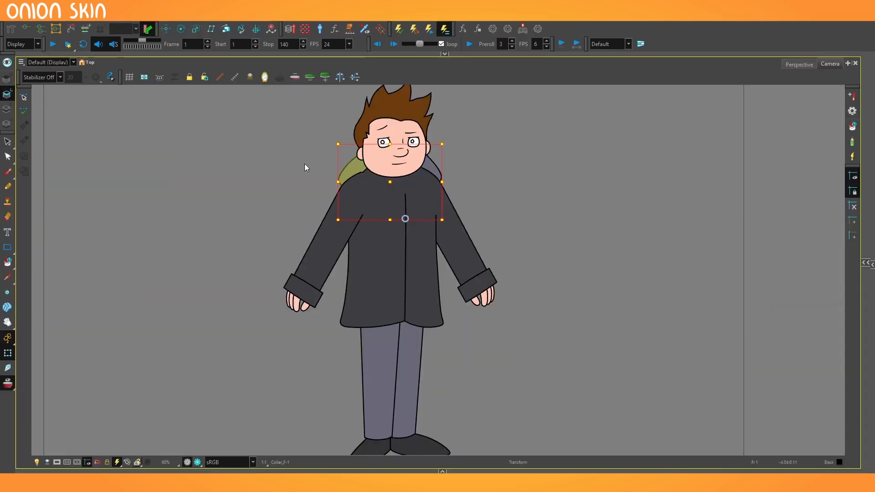
Select the character's arm, legs and hand in turn to inspect the separate rig parts
left_click(334, 247)
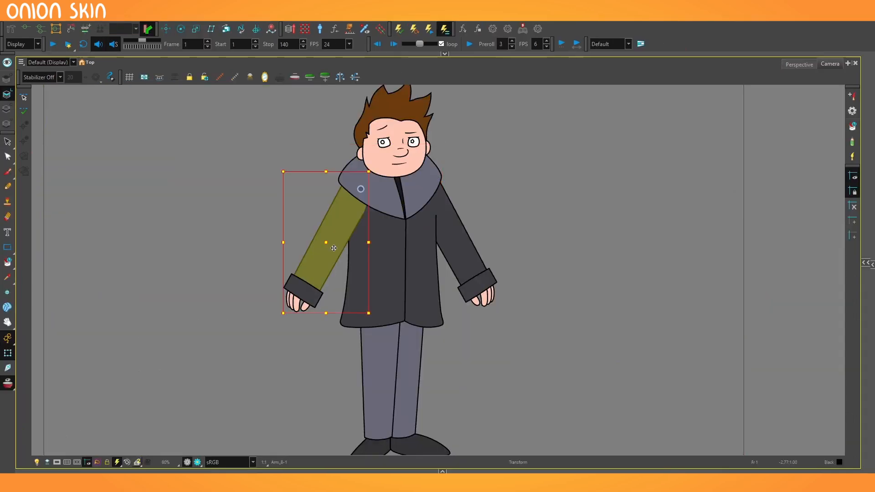
left_click(377, 360)
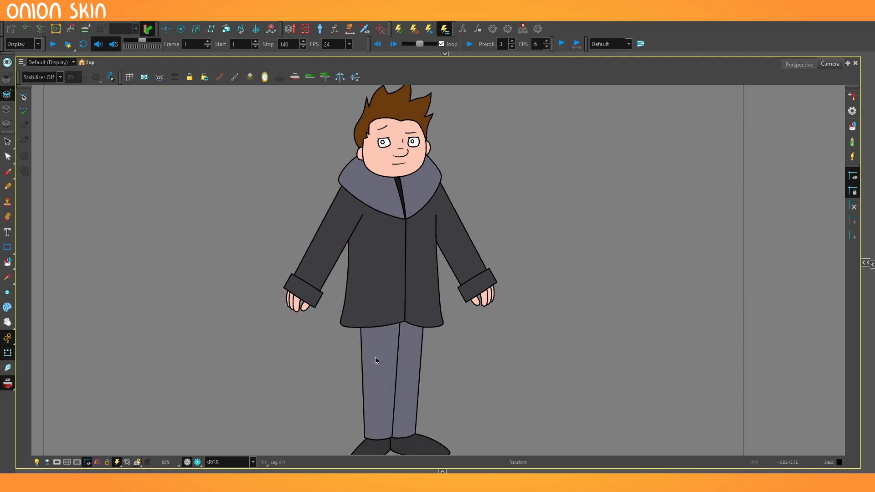
left_click(376, 361)
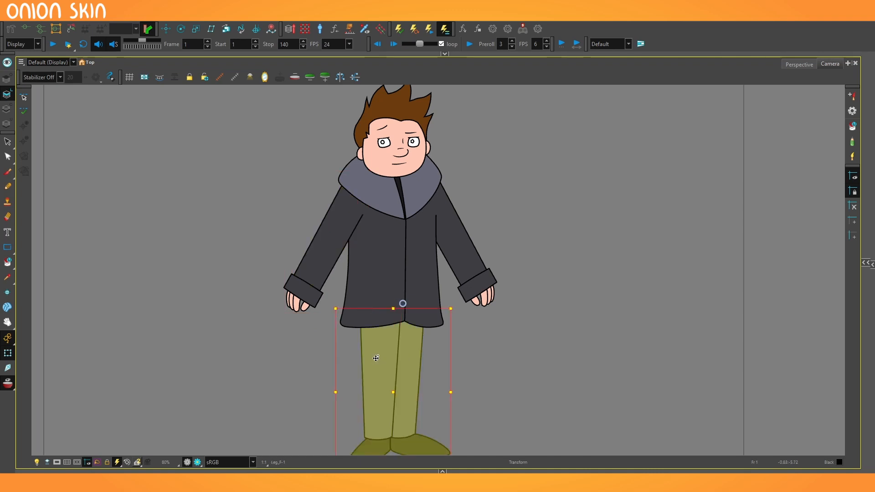
left_click(298, 308)
Select the character's jacket and nudge it forward and backward in depth relative to the collar and face
left_click(358, 296)
key("alt+Down")
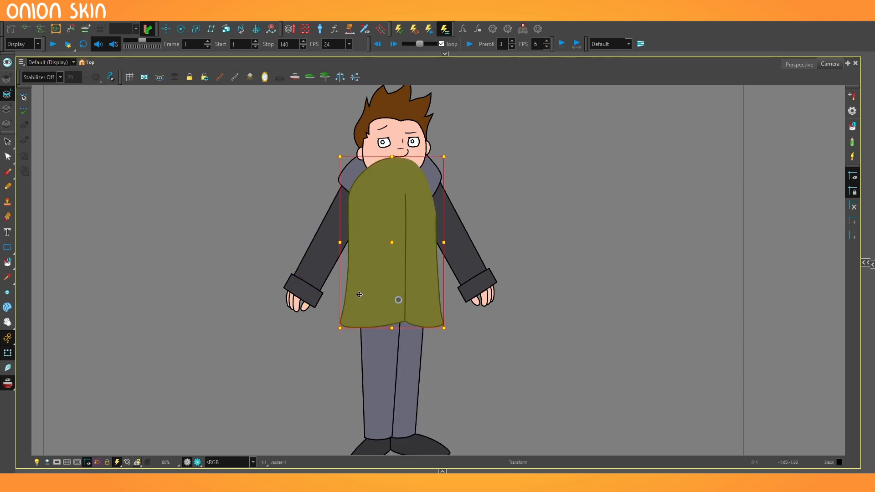
key("alt+Up")
key("alt+Up")
key("alt+Down")
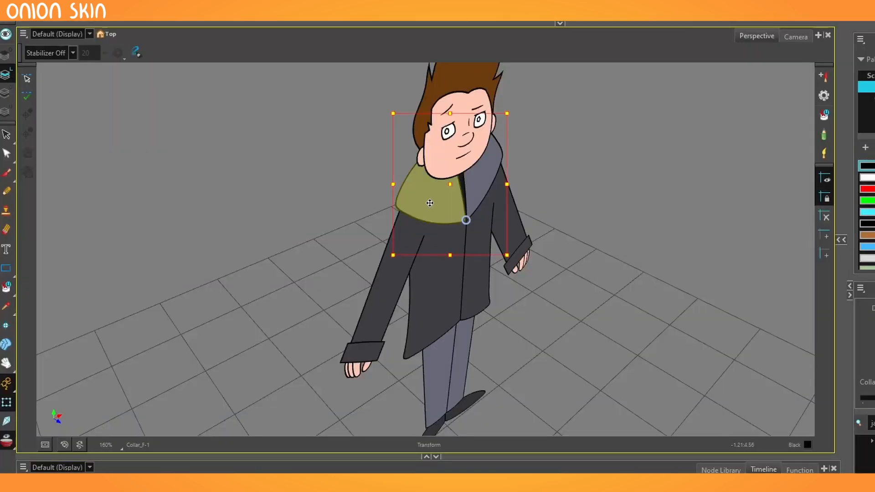
In the Perspective view, nudge the character's collar behind the jacket and forward again in depth
key(".")
key("alt+Up")
key("alt+Up")
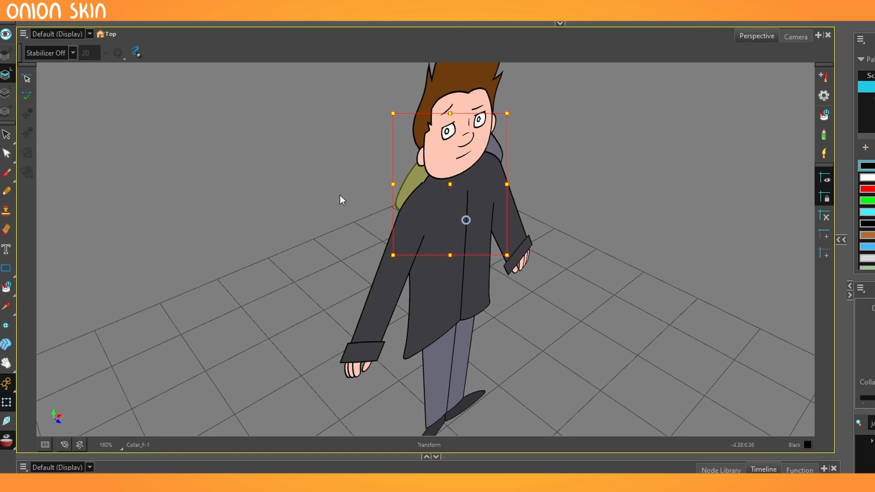
key("alt+Down")
Select the character's arm on the collar's coloured side and nudge it back and forth in depth around the jacket
left_click(385, 278)
key("alt+Up")
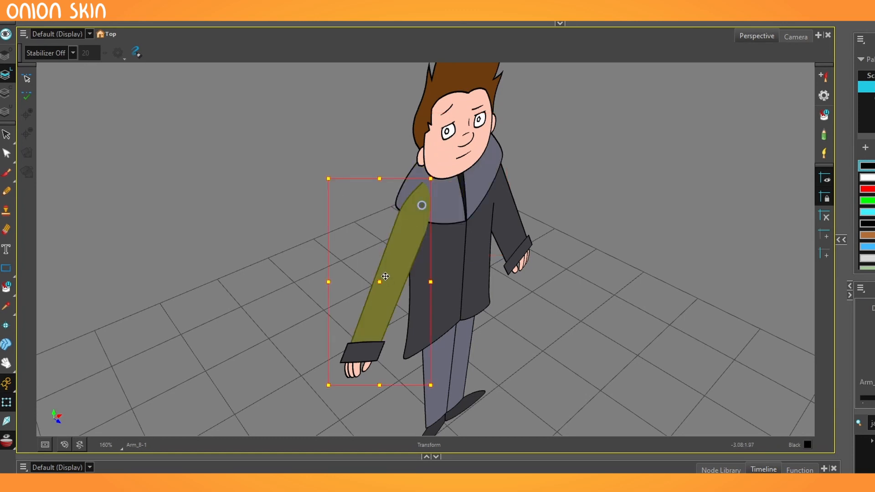
key("alt+Down")
key("alt+Down")
key("alt+Up")
Select the character's legs, switch to the hand and nudge the hand forward in depth
left_click(449, 364)
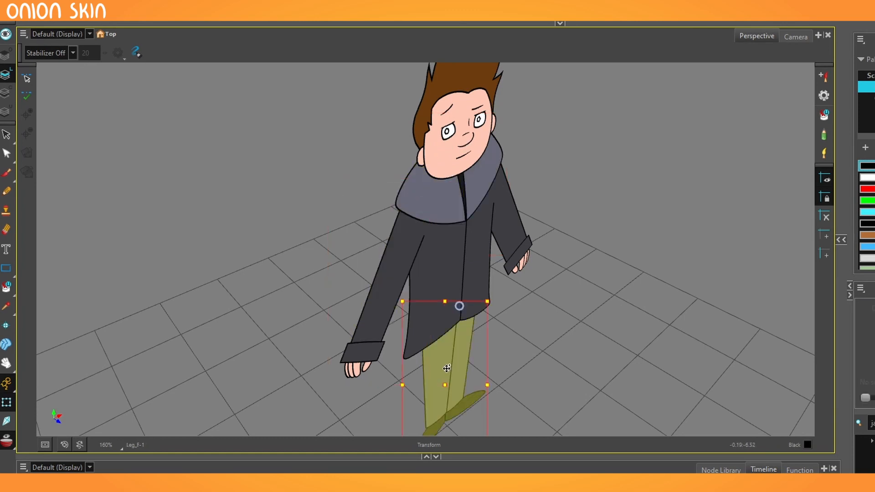
left_click(350, 369)
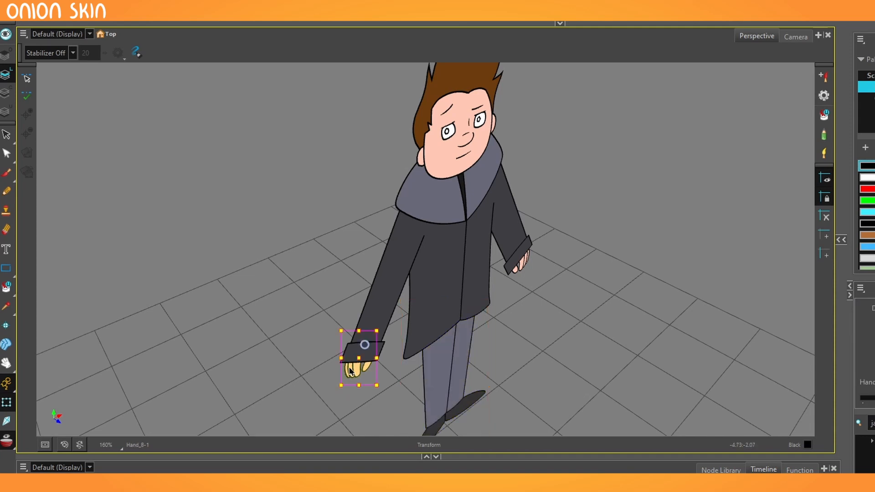
key("alt+Down")
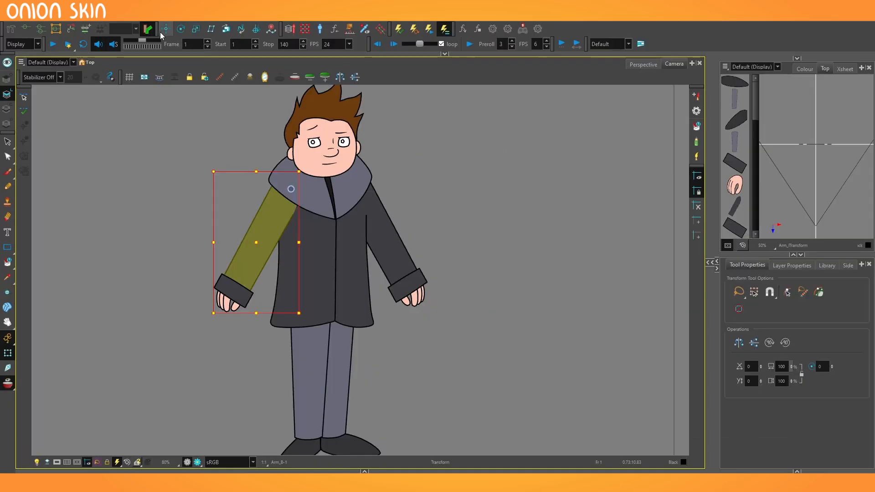
Move the character's arm toward the camera in the Top view with the Translate tool
left_click(166, 28)
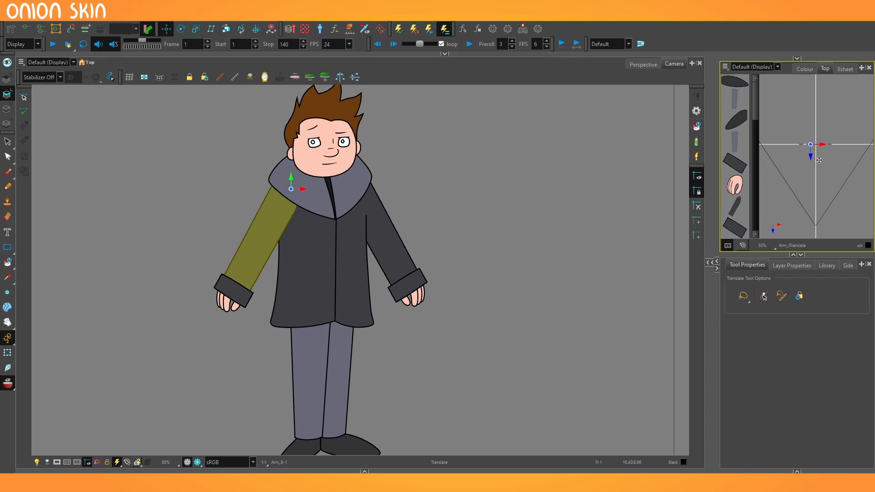
left_click_drag(819, 159, 824, 208)
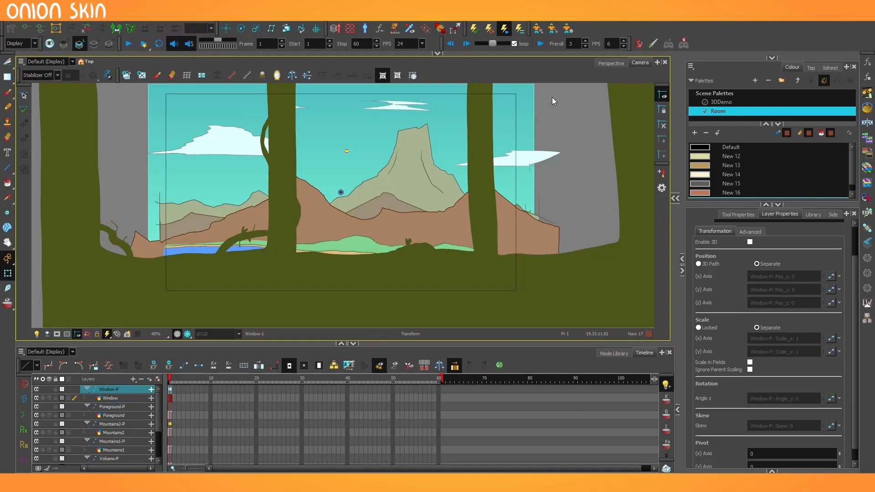
Open a Perspective view of the landscape scene
scroll(469, 158, "down", 3)
scroll(453, 167, "up", 3)
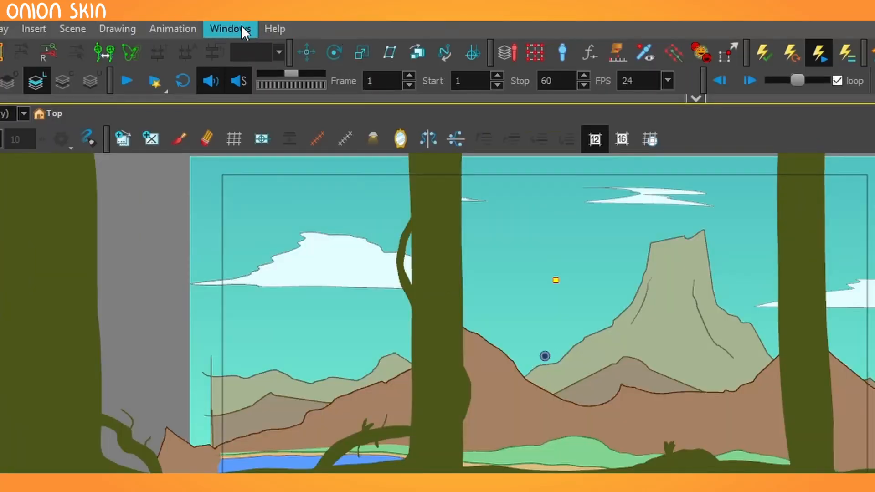
left_click(242, 28)
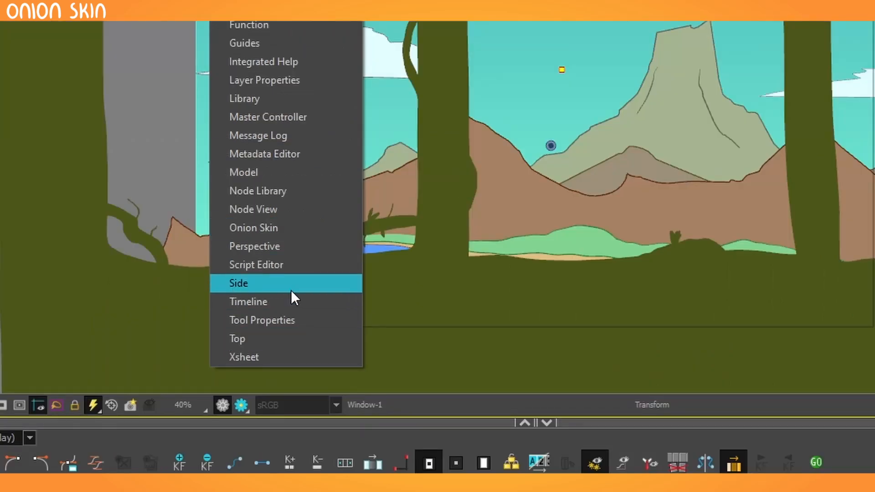
left_click(289, 245)
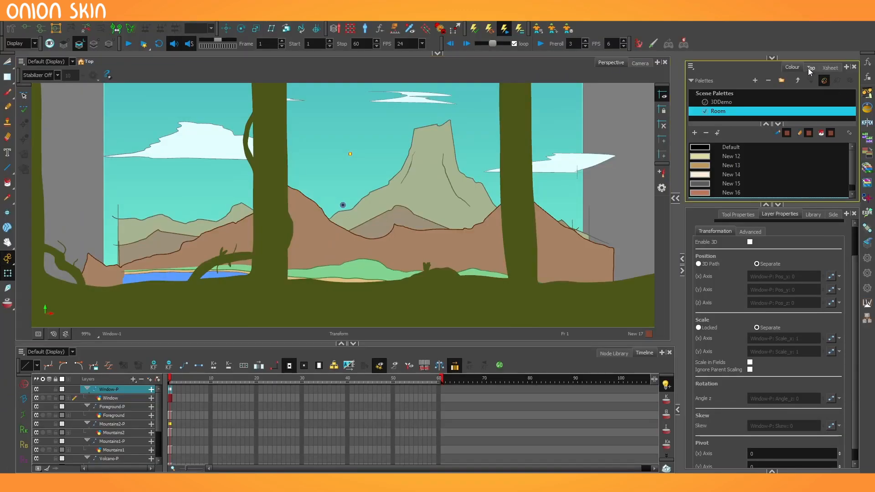
Display the Top and Side views together and adjust the divider between them
left_click(810, 68)
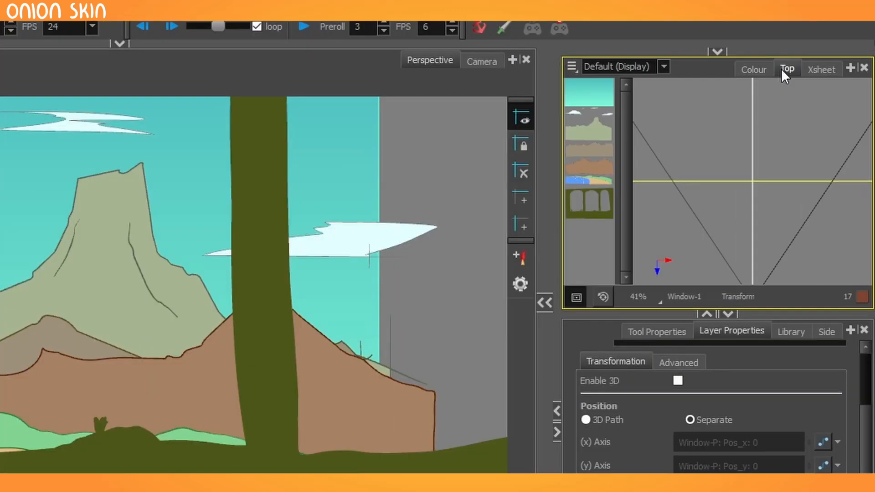
left_click(833, 214)
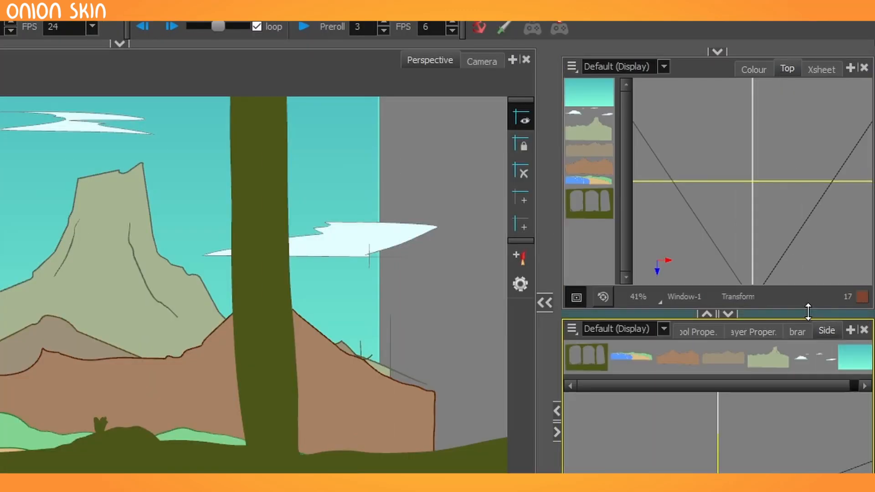
left_click_drag(808, 312, 788, 404)
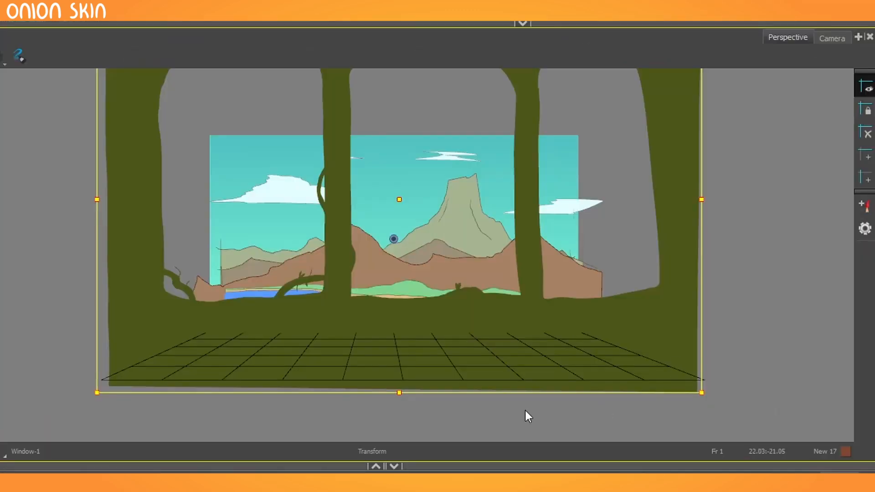
Rotate the Perspective view to examine the scene's layers from another angle and zoom out the Top view
left_click(471, 419)
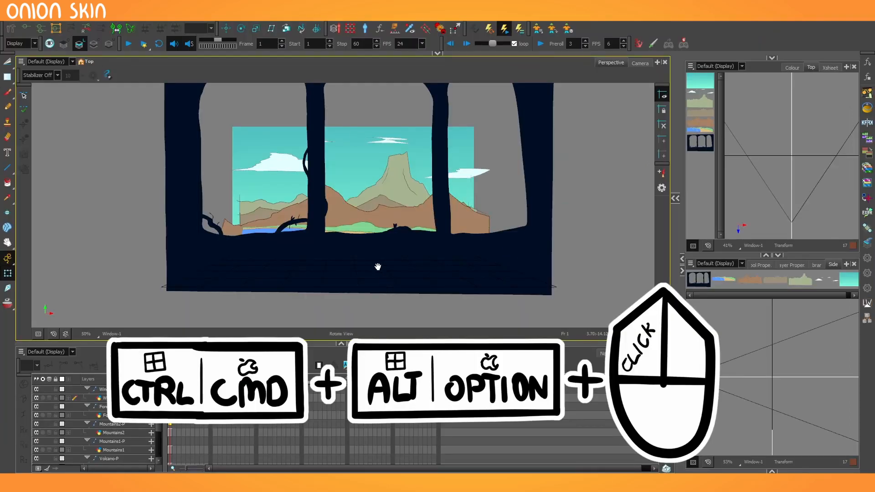
left_click_drag(429, 350, 454, 376, "ctrl+alt")
left_click_drag(393, 284, 217, 242, "ctrl+alt")
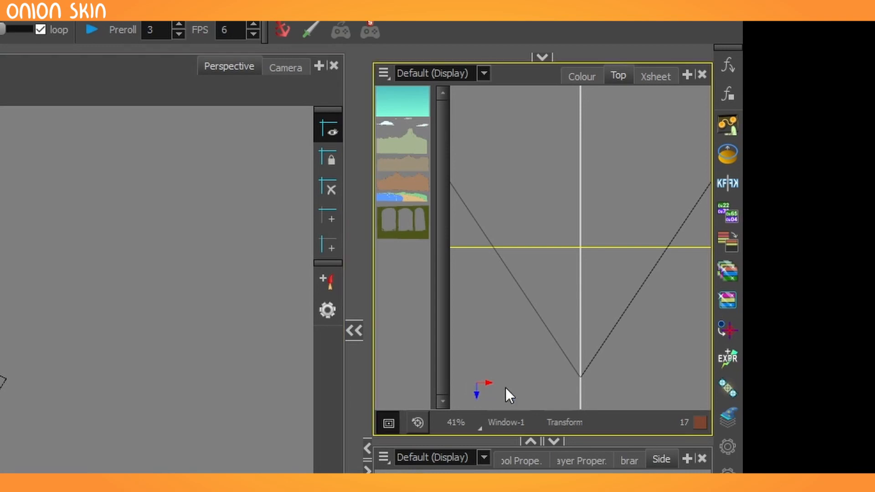
scroll(524, 213, "down", 2)
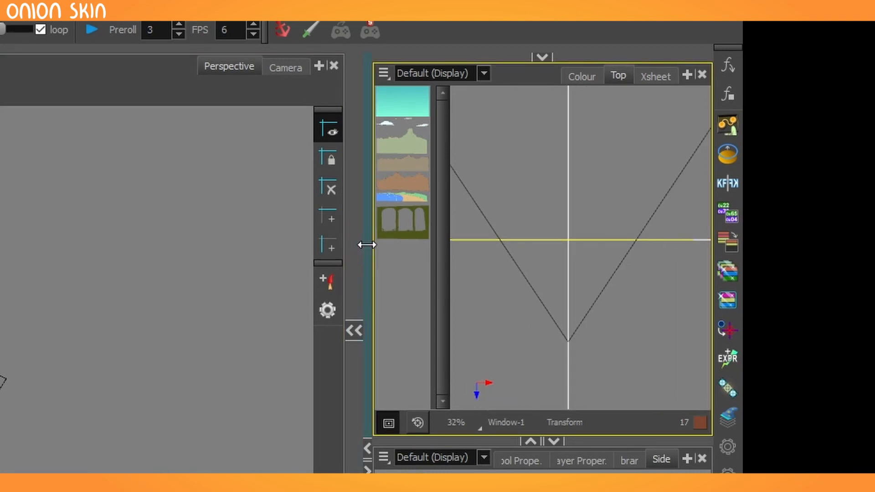
Widen the Top view and magnify the stacked landscape layers to examine the tiny depth gaps between them
left_click_drag(366, 245, 279, 244)
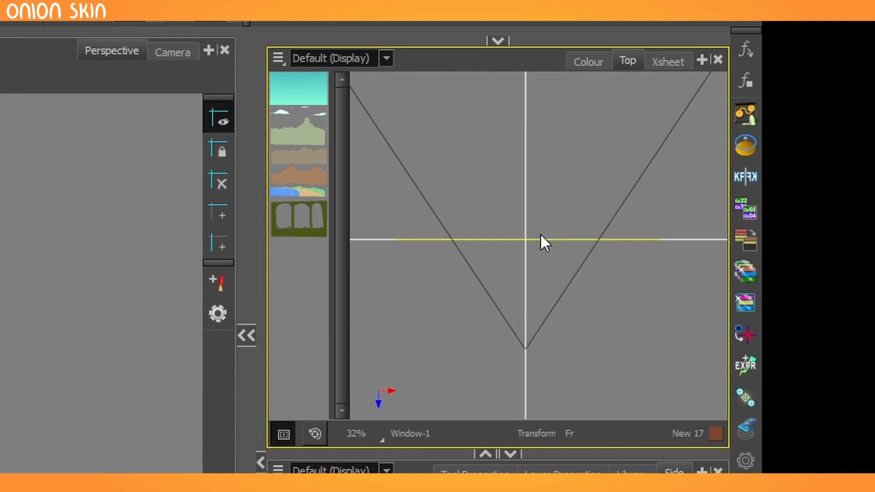
scroll(524, 241, "up", 6)
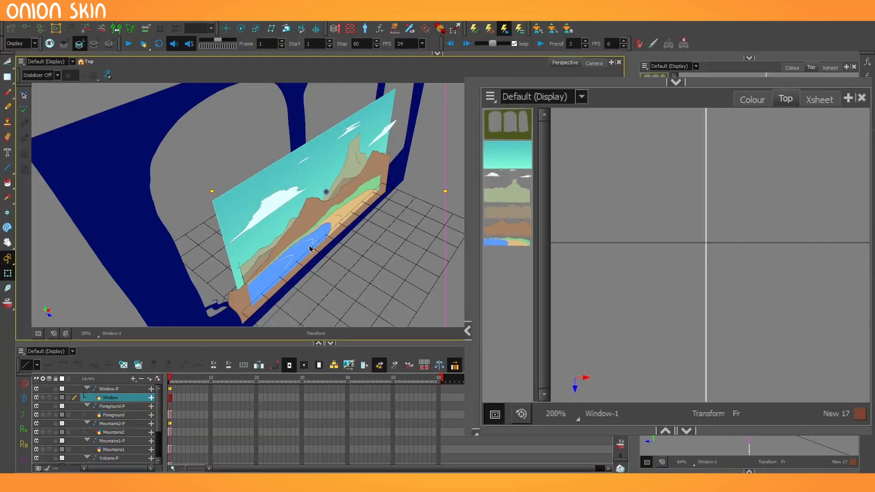
scroll(679, 246, "up", 3)
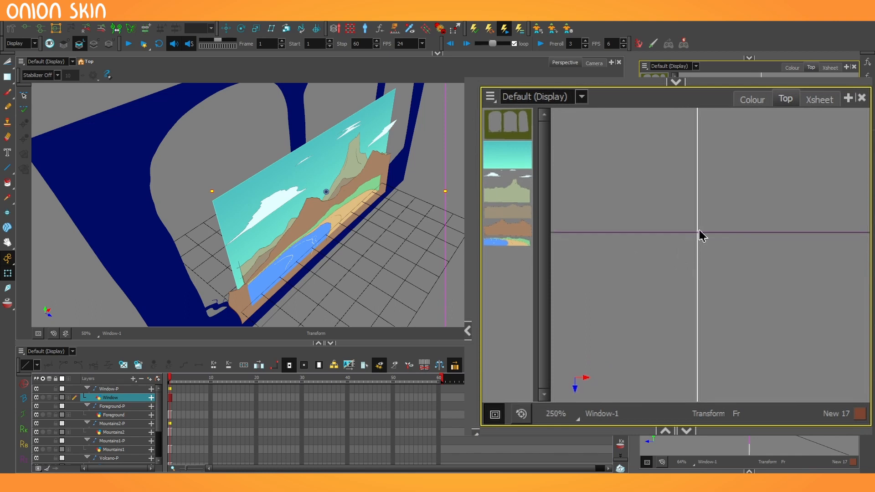
scroll(677, 260, "up", 10)
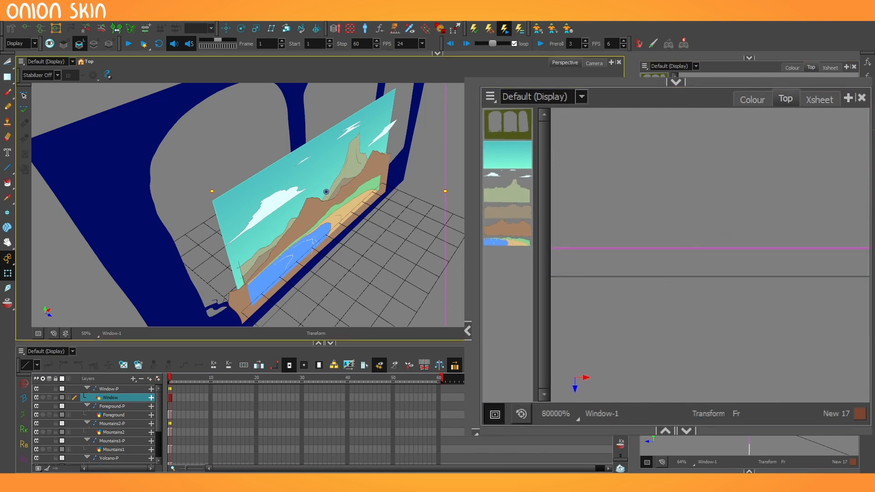
Nudge the Window layer back and forth along the z-axis so it sits just in front of the landscape layers
key("alt+Down")
key("alt+Down")
key("alt+Down")
key("alt+Down")
key("alt+Down")
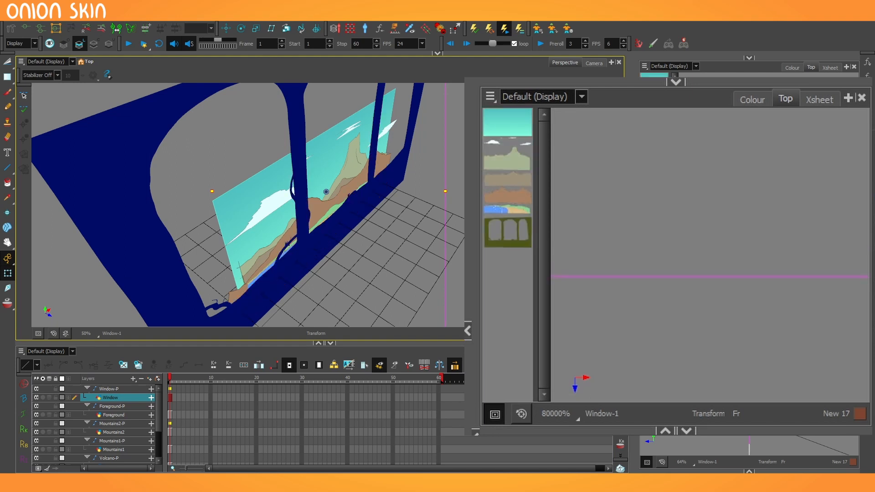
key("alt+Up")
key("alt+Up")
key("alt+Up")
key("alt+Up")
key("alt+Up")
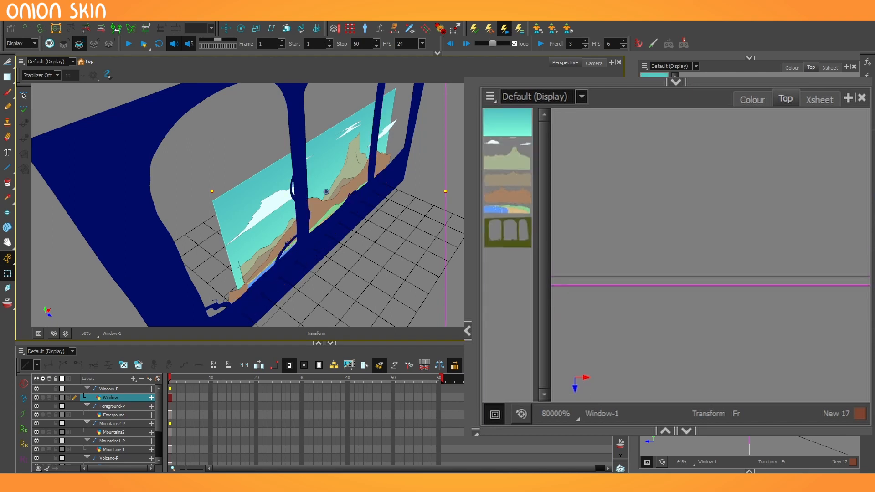
key("alt+Down")
key("alt+Down")
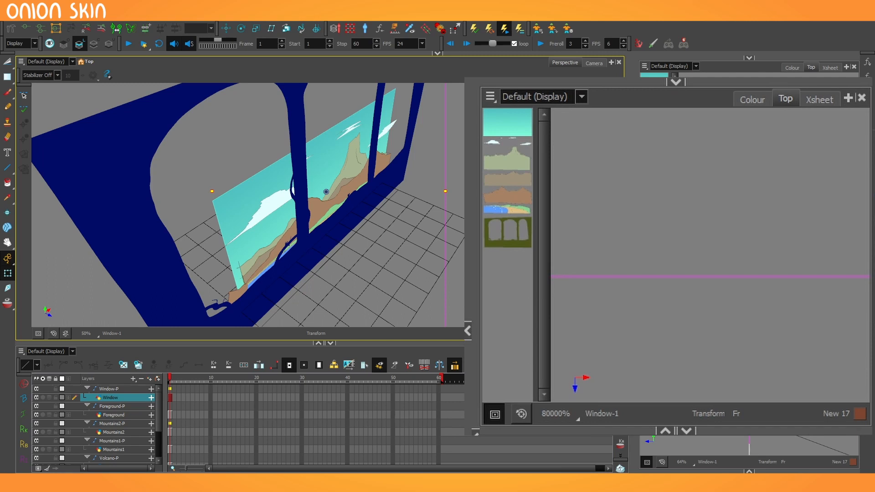
key("alt+Up")
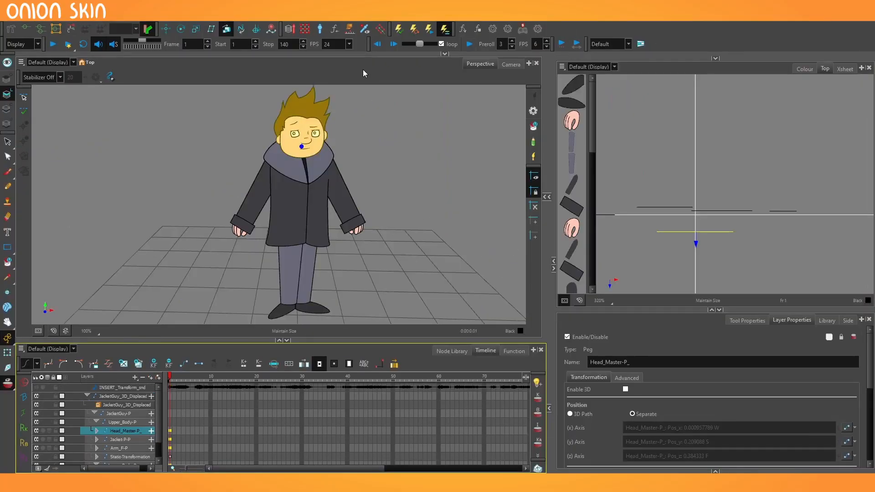
Turn the character side-on in the Perspective view and reorder the Head_Master-P_ layer to sit between Leg_F-P and Leg_B-P in the timeline
scroll(305, 203, "up", 2)
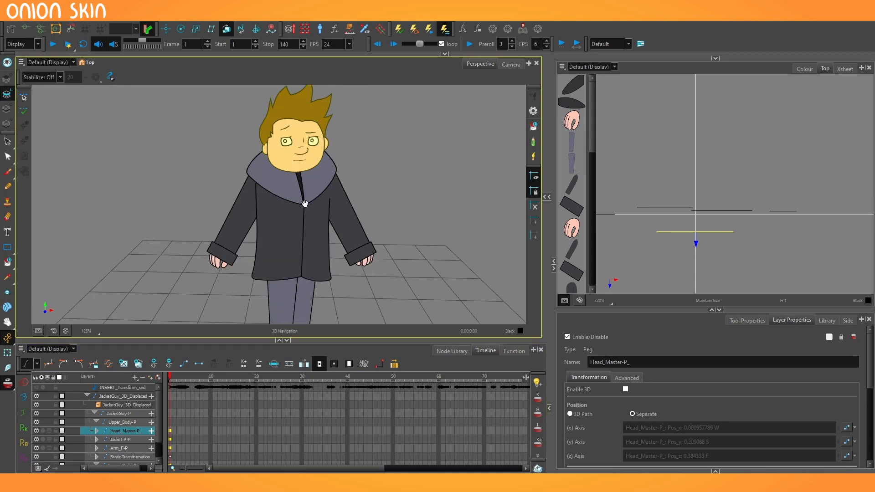
left_click_drag(304, 204, 363, 201)
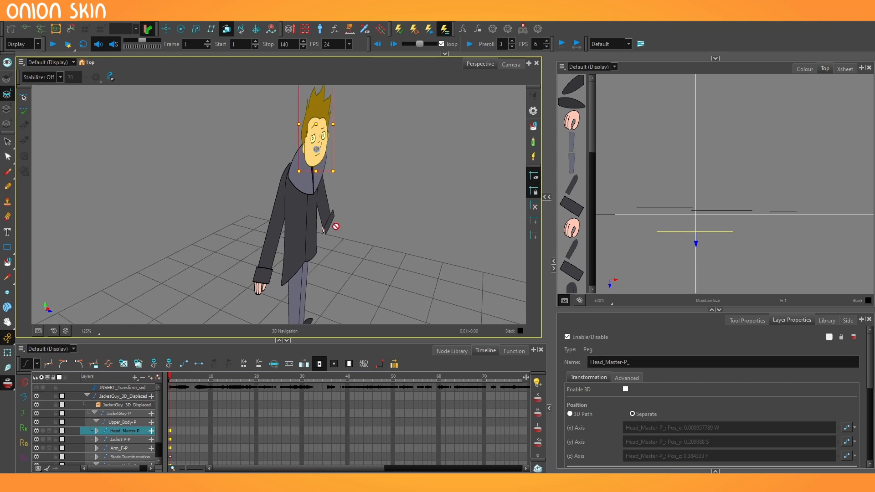
left_click_drag(146, 340, 145, 292)
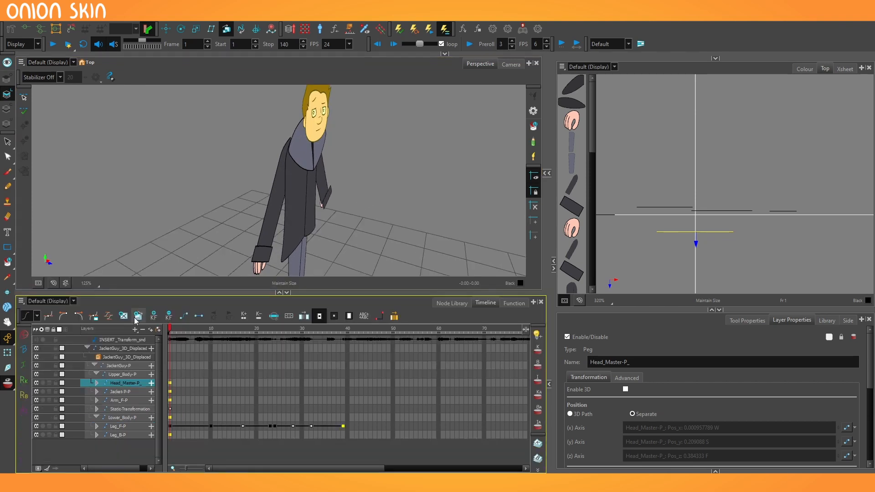
left_click_drag(123, 386, 123, 433)
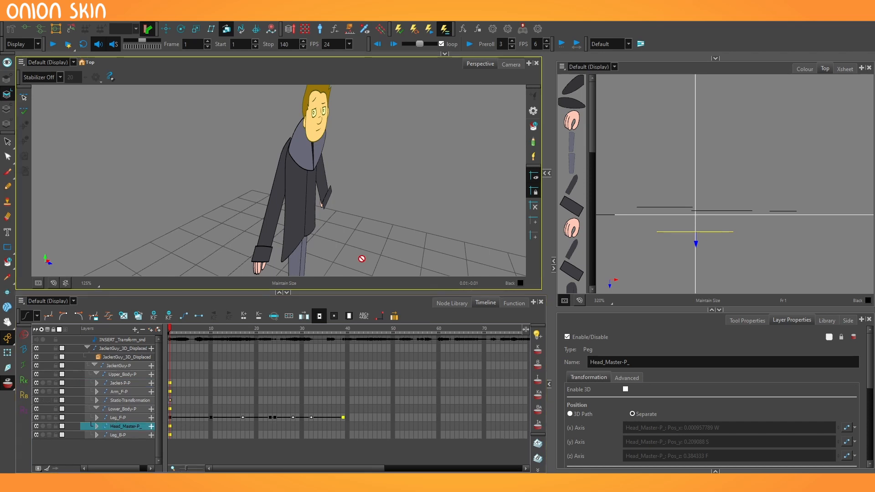
left_click_drag(360, 266, 304, 266)
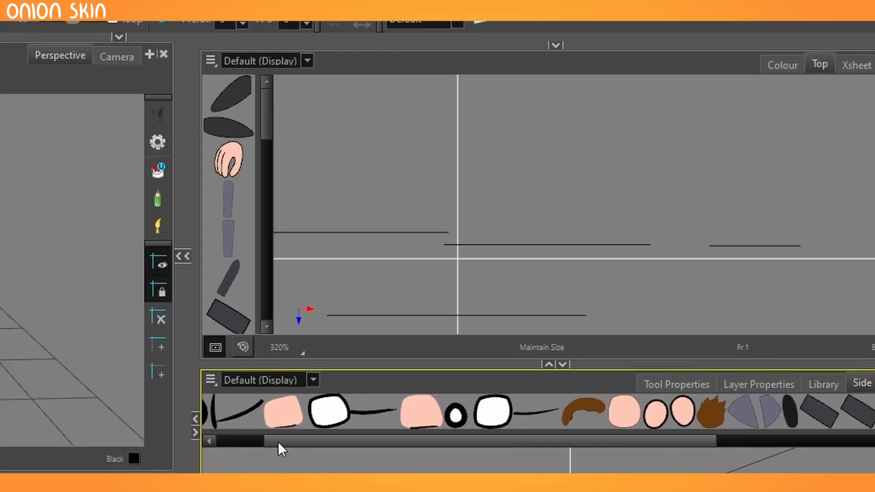
Look through the character's layer thumbnails in the Side and Top views to compare their stacking order
left_click_drag(579, 243, 666, 243)
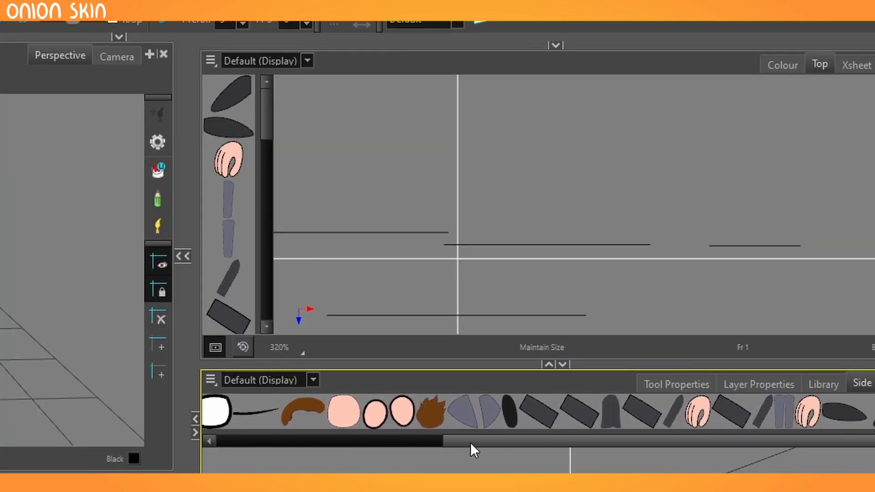
left_click_drag(272, 119, 259, 273)
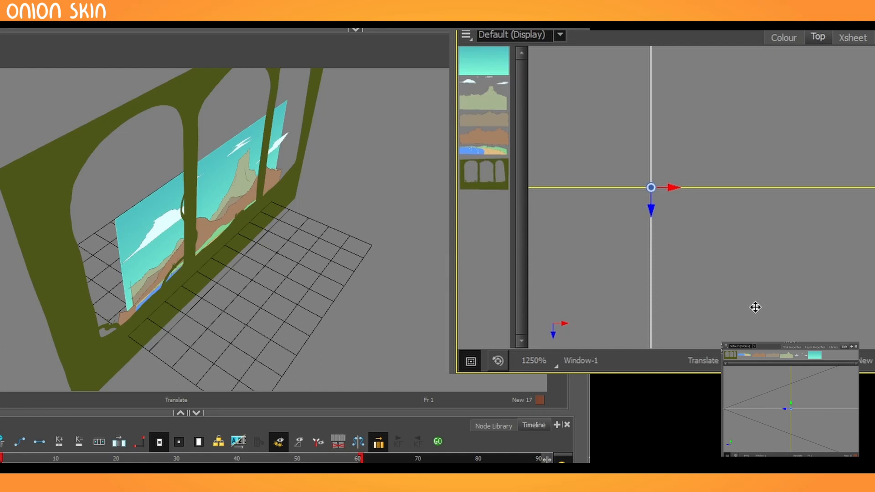
Examine the landscape's Window layer against the camera cone in the Top view and the camera frame in the Camera view
left_click_drag(756, 307, 718, 174)
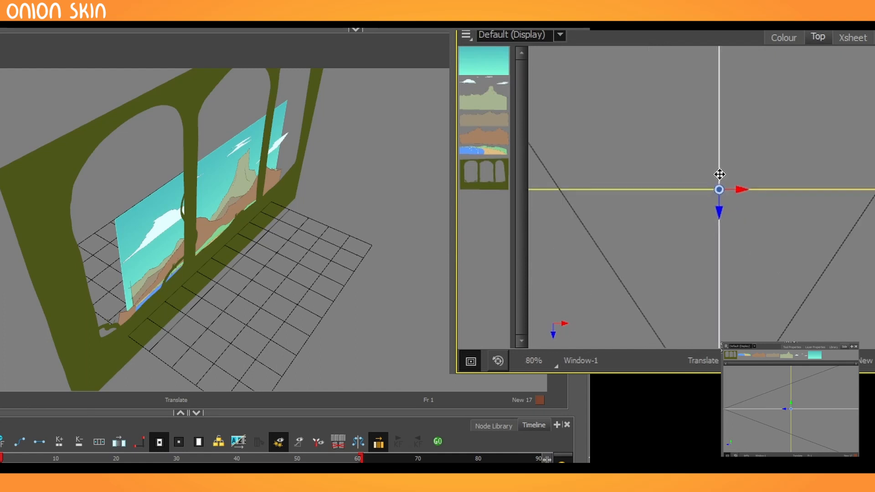
scroll(718, 171, "down", 2)
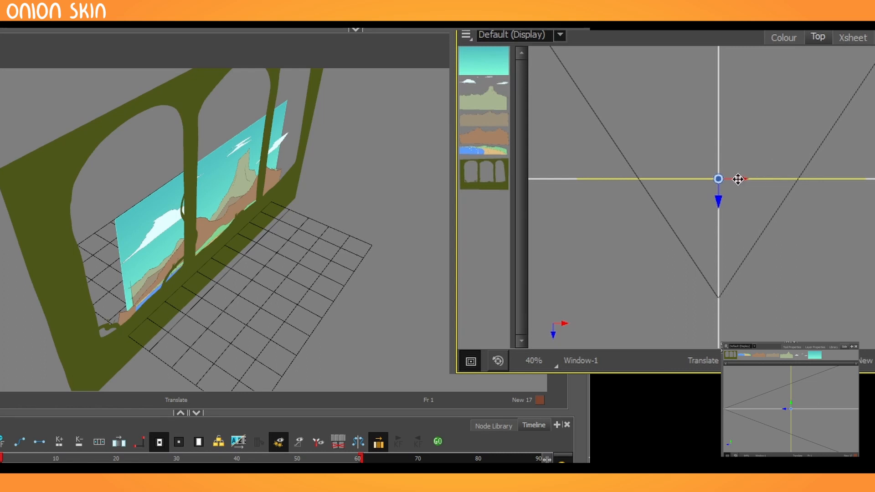
left_click_drag(738, 178, 500, 184)
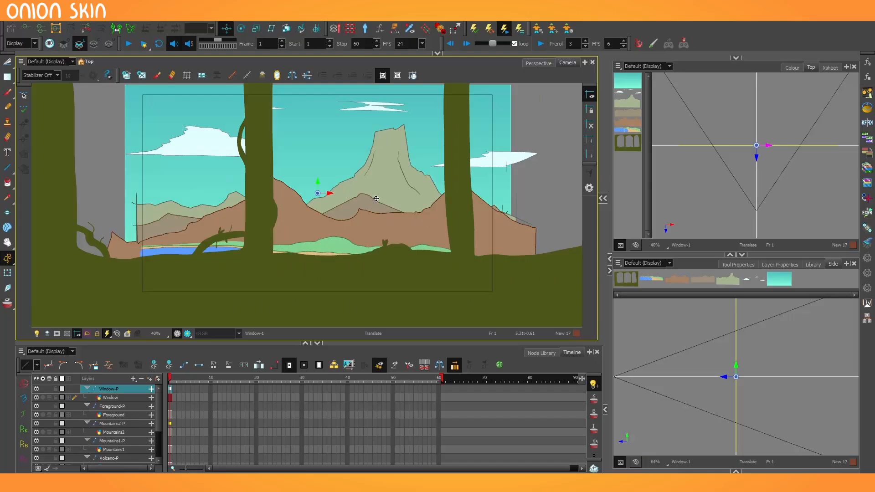
scroll(624, 278, "down", 3)
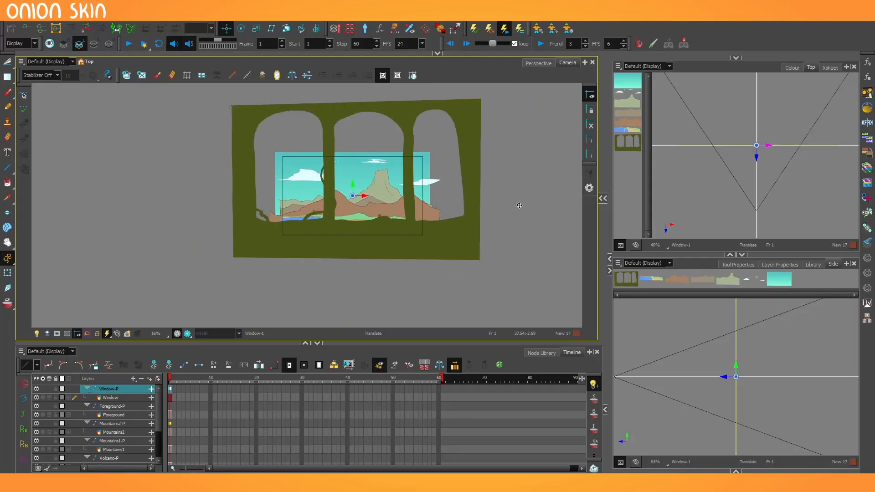
left_click_drag(554, 198, 489, 212)
scroll(384, 212, "up", 3)
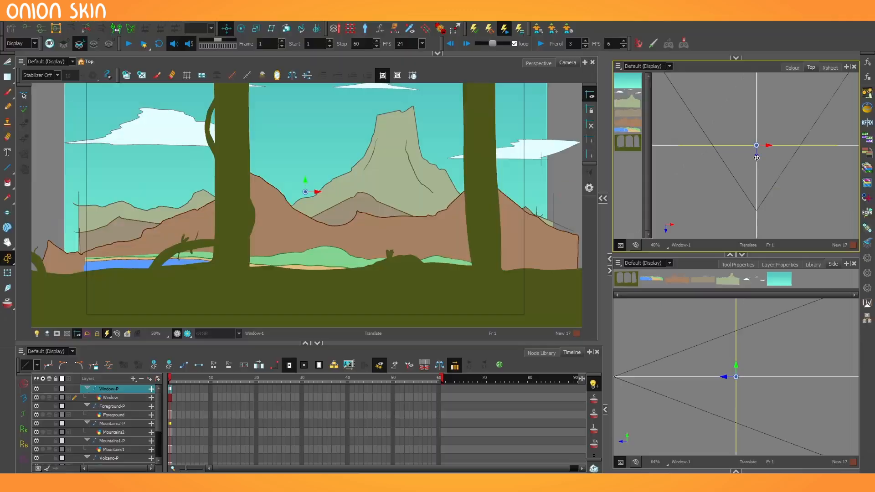
Try moving the Window-P peg toward the camera along the z-axis in the Top view with the Translate tool
left_click_drag(528, 231, 509, 294)
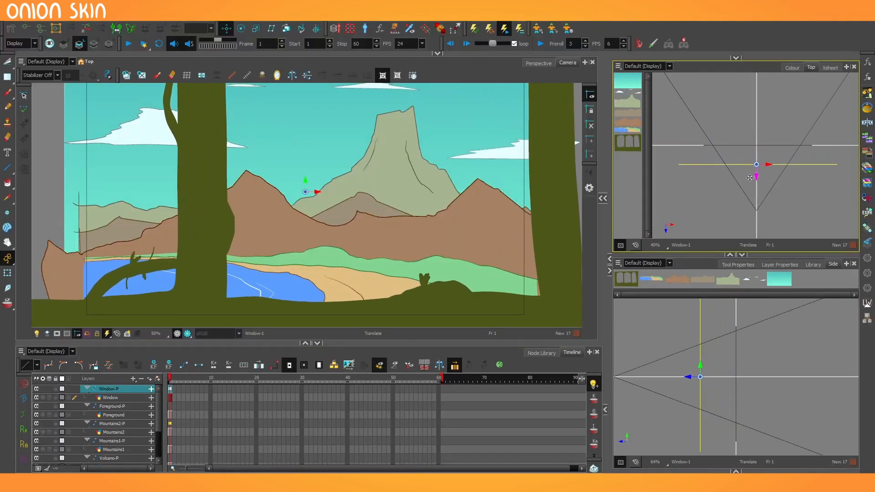
mouse_move(750, 178)
left_mouse_down()
mouse_move(748, 203)
mouse_move(748, 103)
mouse_move(756, 197)
mouse_move(746, 111)
mouse_move(753, 188)
left_mouse_up()
scroll(385, 259, "down", 4)
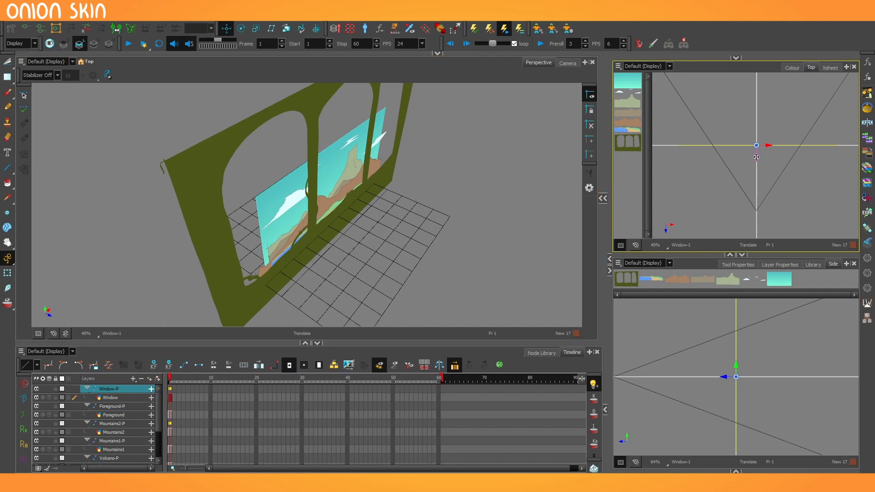
mouse_move(756, 156)
left_mouse_down()
mouse_move(757, 230)
mouse_move(756, 144)
mouse_move(758, 230)
mouse_move(757, 144)
left_mouse_up()
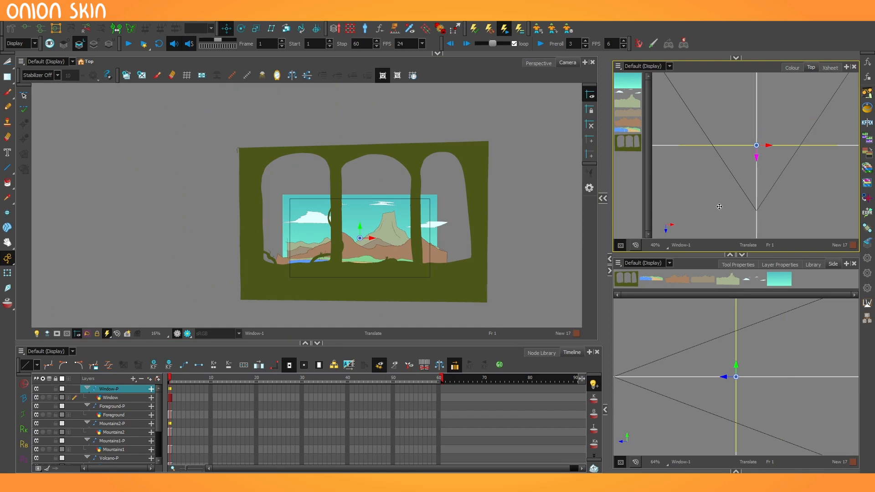
Try bringing the Window-P peg closer to the camera and scaling it down to compensate, and undo both changes
left_click_drag(757, 158, 756, 197)
left_click(251, 49)
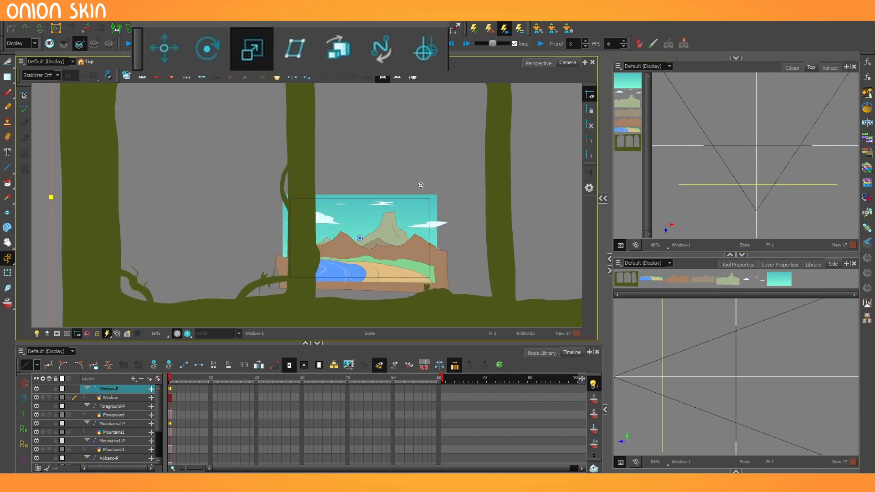
left_click_drag(537, 255, 447, 231)
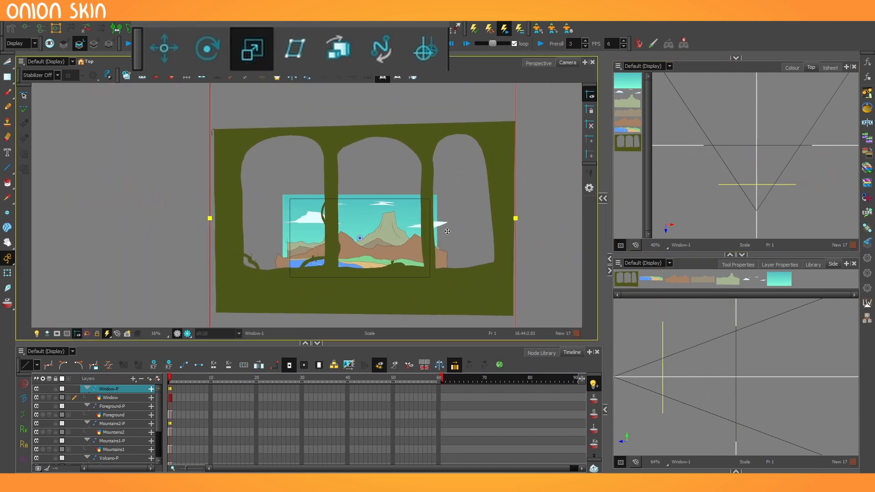
key("ctrl+z")
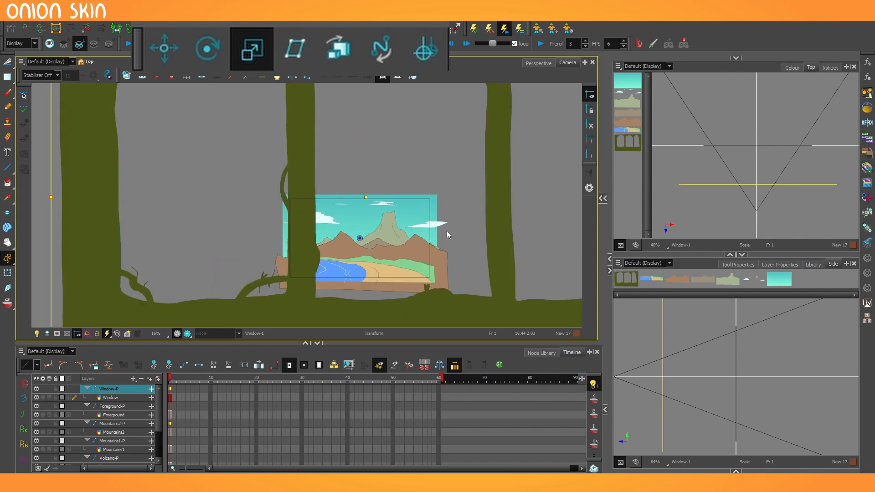
key("ctrl+z")
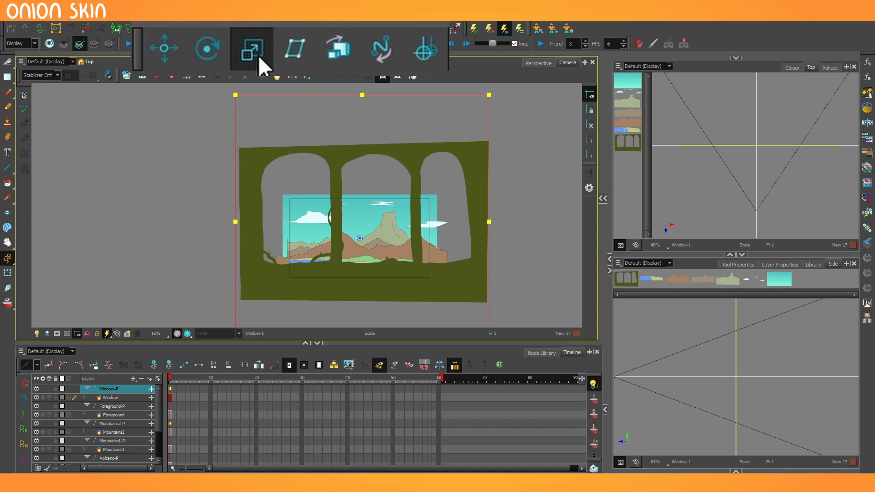
Try the Maintain Size tool on the Window-P peg by moving it toward the camera in the Top view
left_click(331, 69)
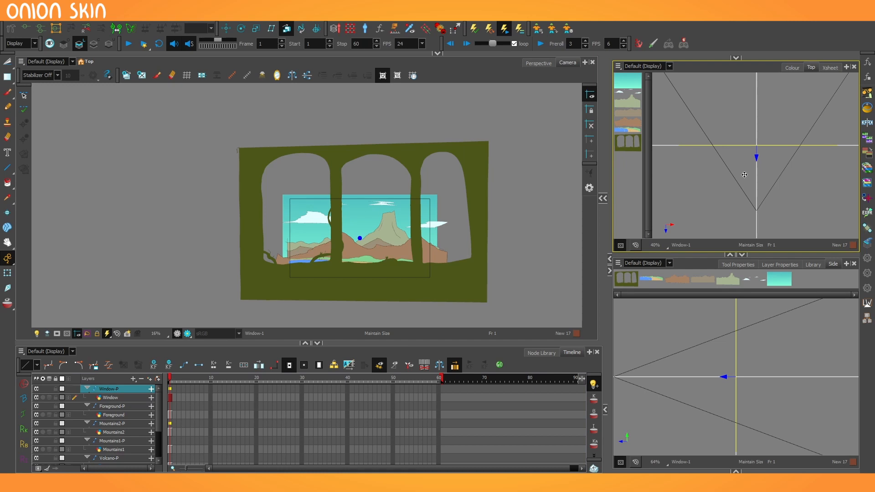
mouse_move(745, 178)
left_mouse_down()
mouse_move(753, 224)
mouse_move(749, 125)
mouse_move(742, 228)
mouse_move(722, 215)
mouse_move(721, 158)
mouse_move(724, 205)
mouse_move(719, 195)
left_mouse_up()
left_click(544, 73)
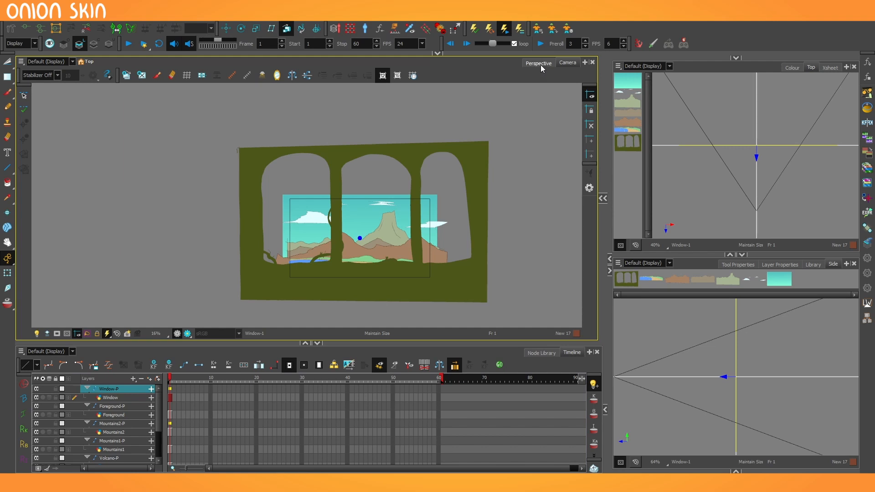
Show the Perspective view and push the Window-P peg far behind the landscape layers with Maintain Size
left_click(540, 65)
left_click(675, 165)
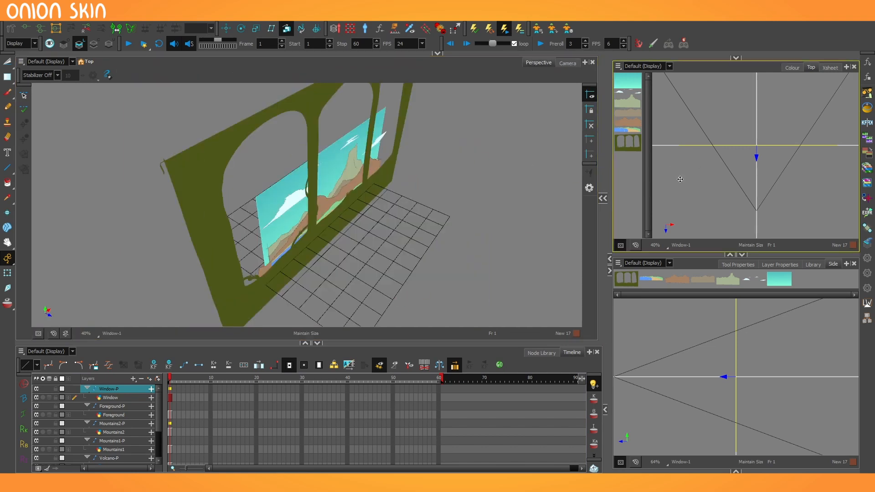
left_click_drag(694, 169, 718, 107)
left_click_drag(719, 68, 717, 56)
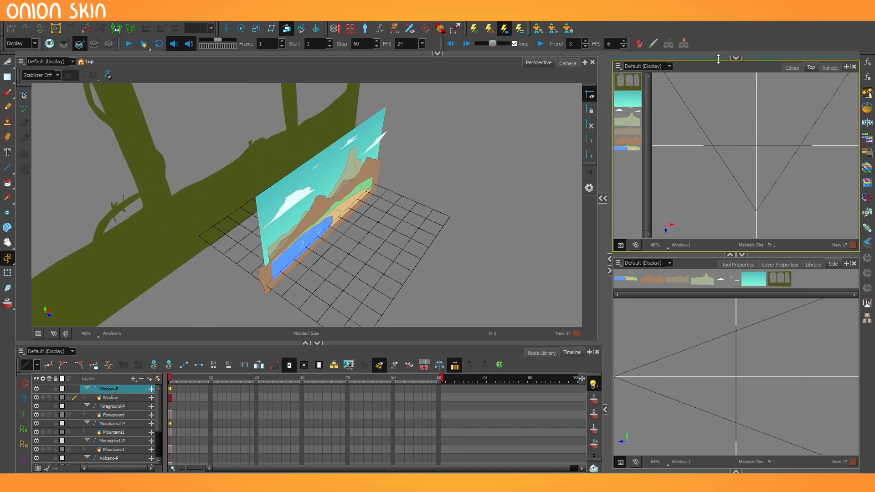
Return to the Camera view, bring Window-P toward the camera and push Mountains2-P farther back using Maintain Size
left_click(575, 61)
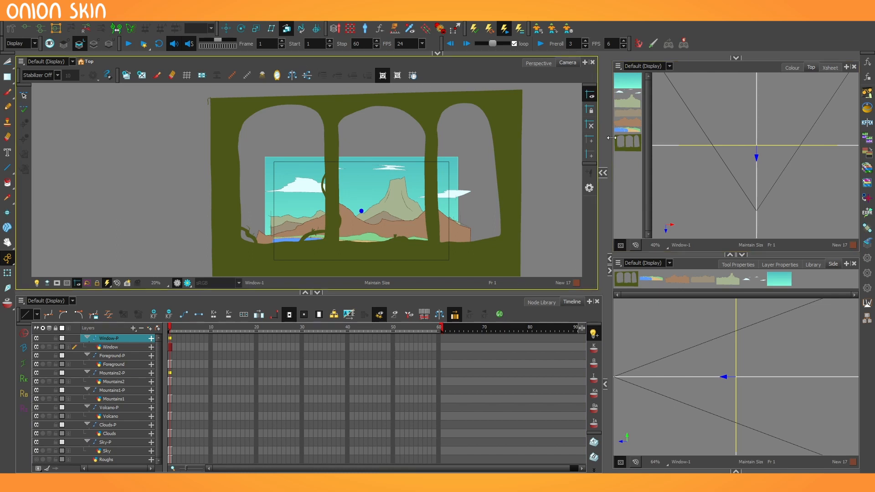
left_click_drag(737, 171, 742, 204)
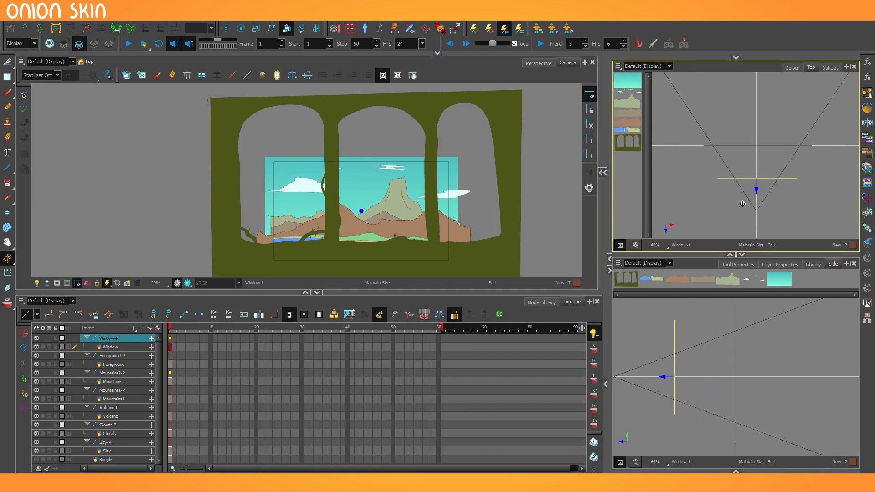
left_click(171, 374)
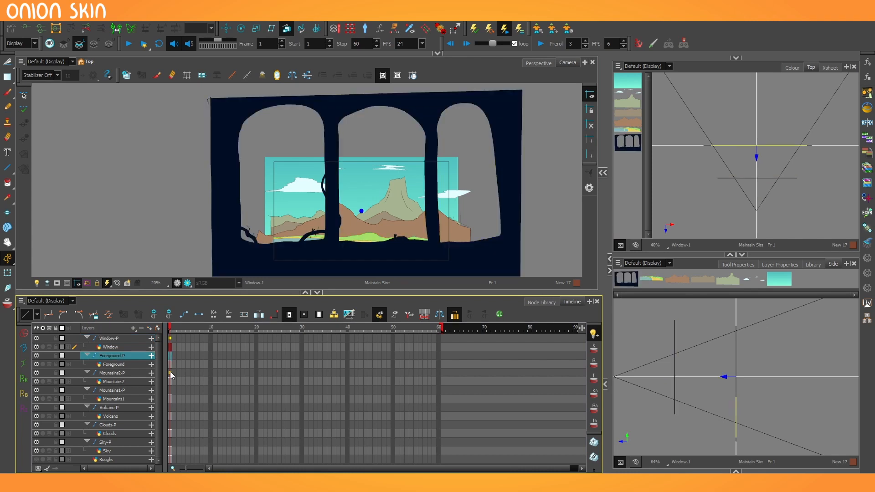
left_click_drag(696, 220, 695, 209)
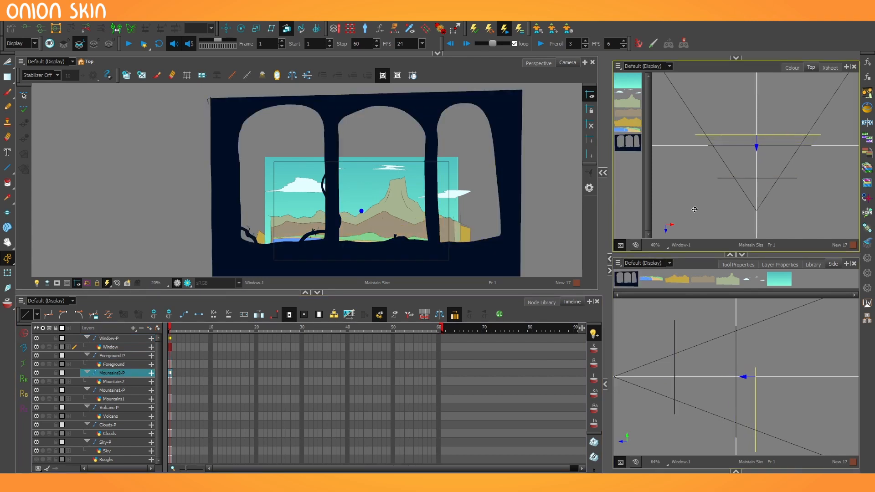
Push the Sky-P peg far behind all the other landscape layers in the Top view with Maintain Size
left_click(164, 390)
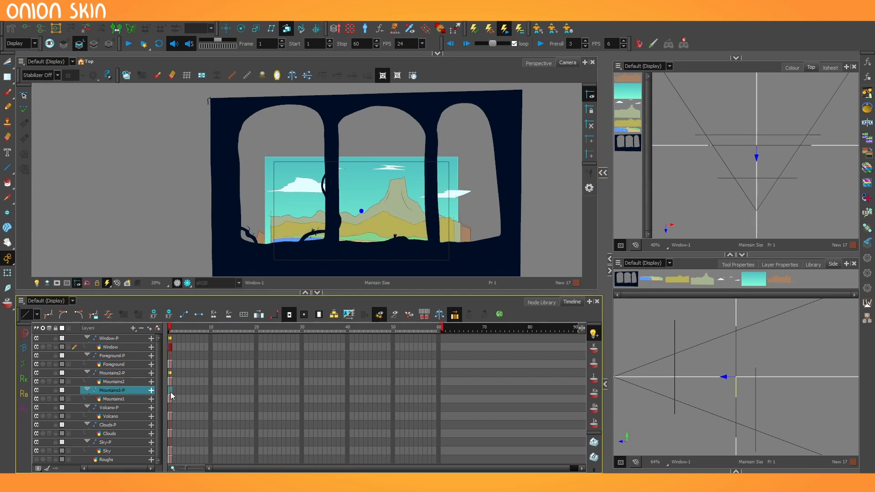
left_click_drag(708, 214, 705, 193)
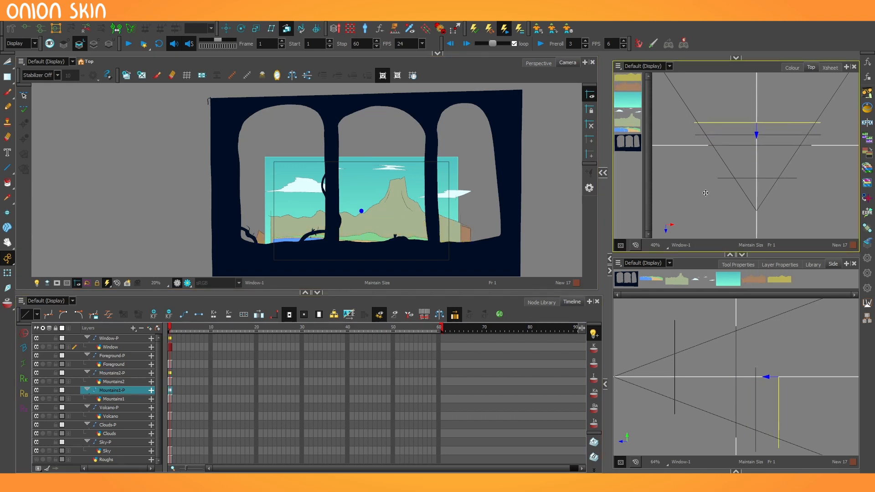
left_click_drag(724, 214, 724, 139)
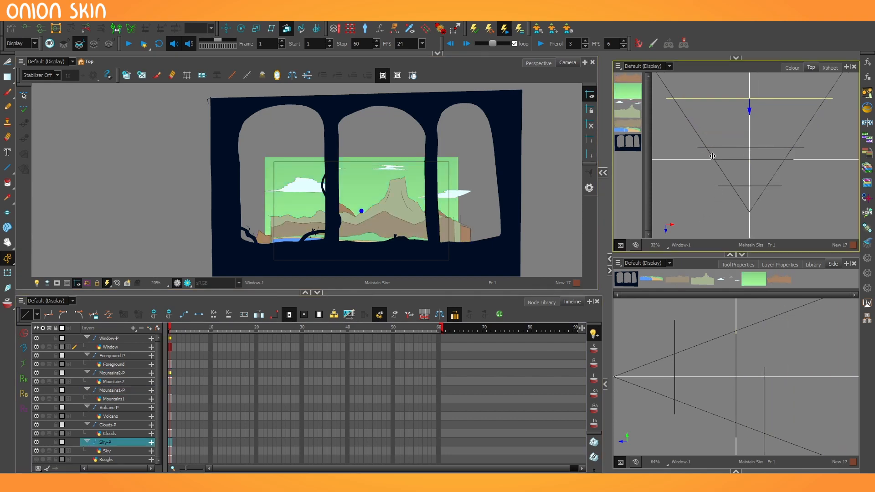
scroll(745, 200, "down", 4)
scroll(748, 200, "down", 1)
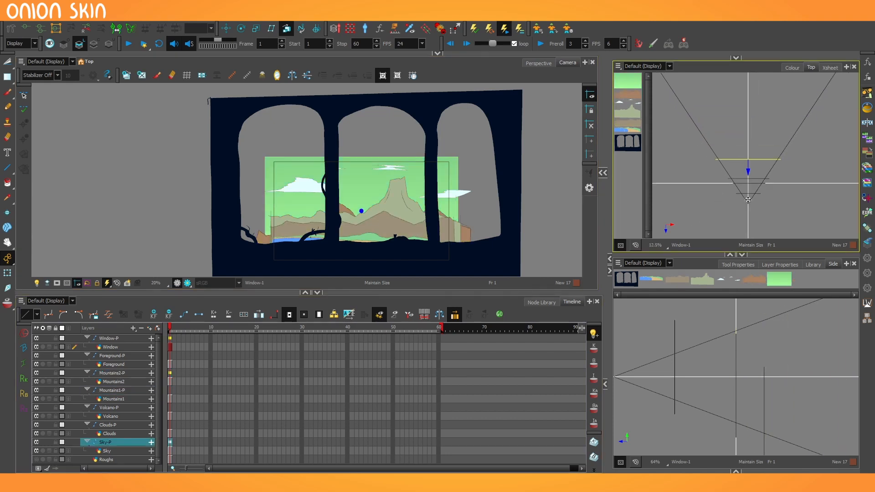
left_click_drag(747, 199, 738, 144)
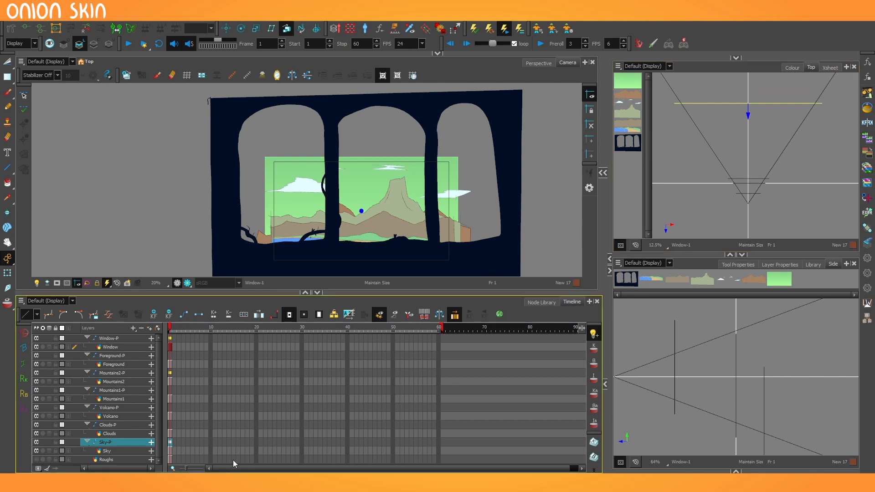
Use Maintain Size to place Clouds-P just in front of the sky and Volcano-P nearer than the clouds
left_click(171, 424)
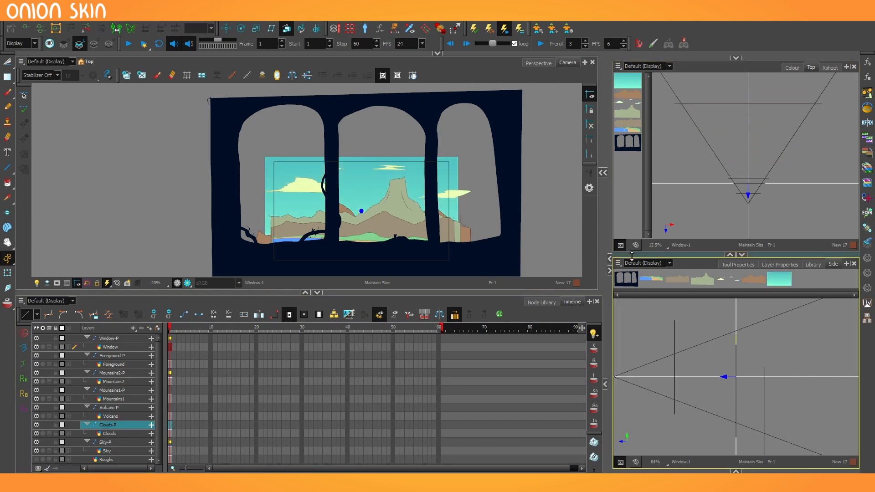
left_click_drag(685, 147, 683, 146)
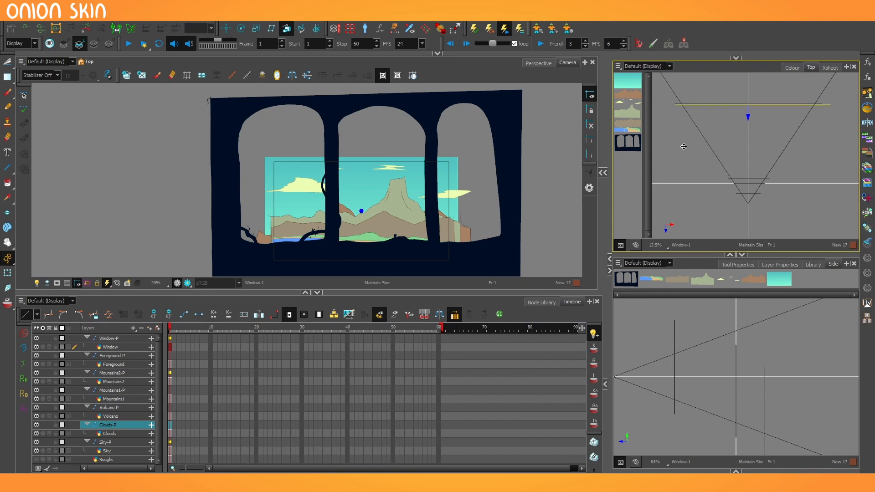
key("slash")
left_click_drag(700, 204, 701, 147)
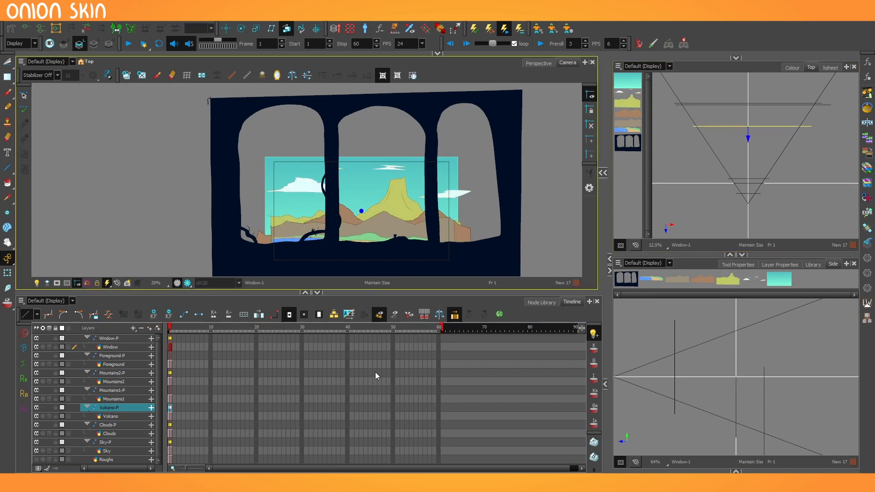
Push Mountains1-P and Mountains2-P back with Maintain Size, spacing them between the volcano and the foreground
left_click(170, 390)
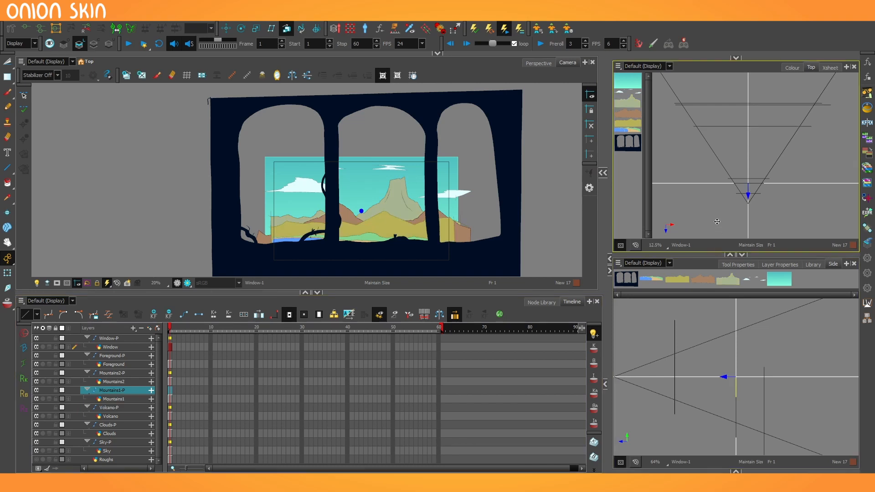
left_click_drag(718, 234, 711, 193)
key("slash")
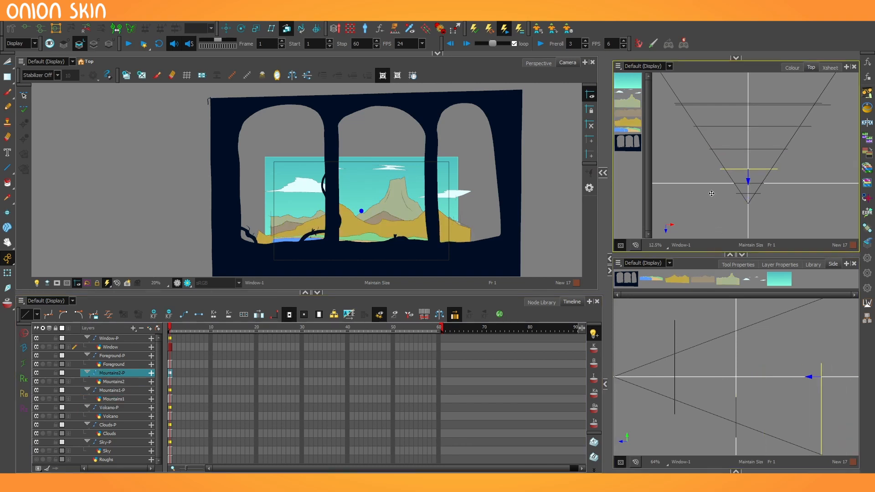
scroll(764, 100, "up", 1)
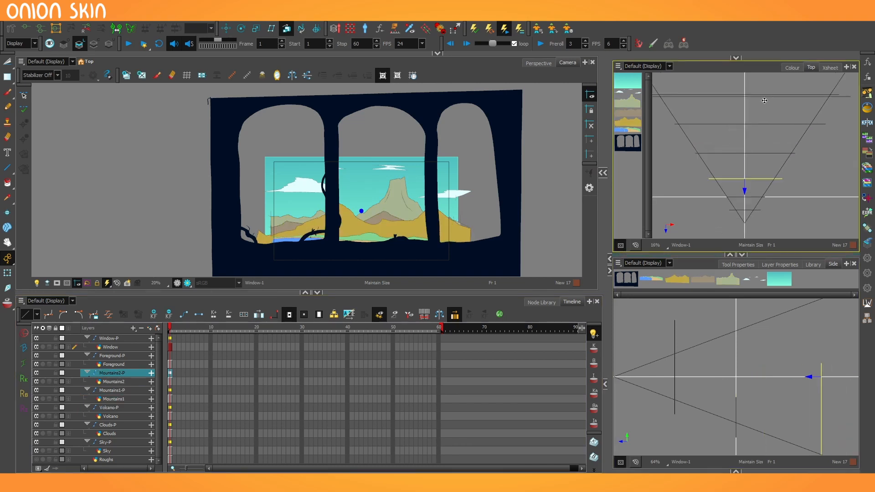
Examine the layer spacing in depth in the Perspective view, and return to the Camera view
left_click(548, 64)
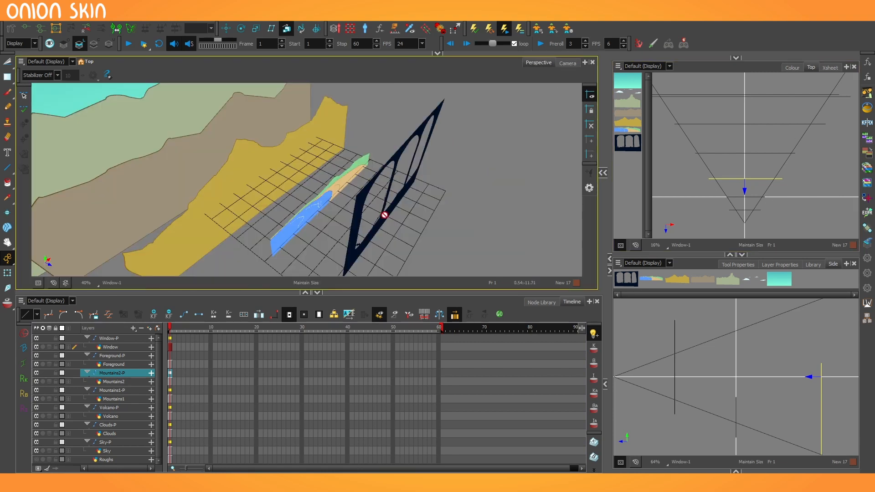
mouse_move(422, 238)
left_mouse_down()
mouse_move(255, 214)
mouse_move(328, 228)
mouse_move(432, 230)
left_mouse_up()
scroll(273, 219, "down", 5)
left_click(567, 63)
scroll(224, 165, "down", 3)
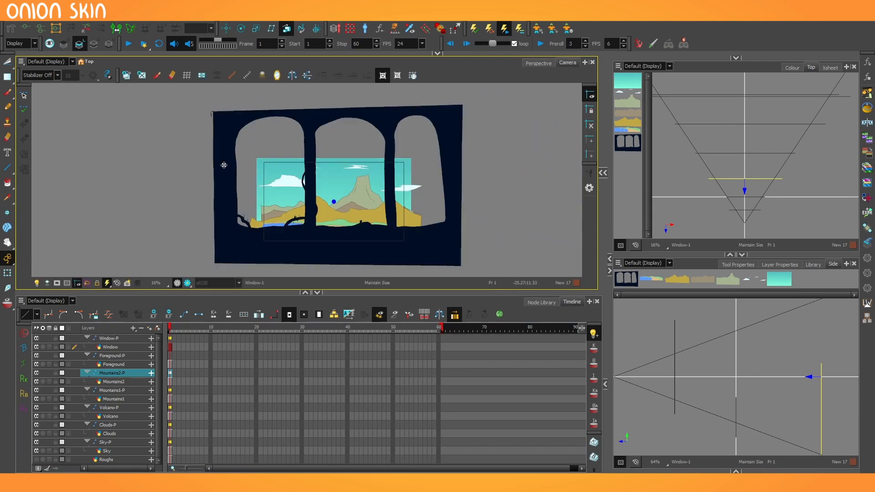
scroll(399, 194, "up", 3)
scroll(152, 194, "down", 1)
scroll(147, 193, "up", 3)
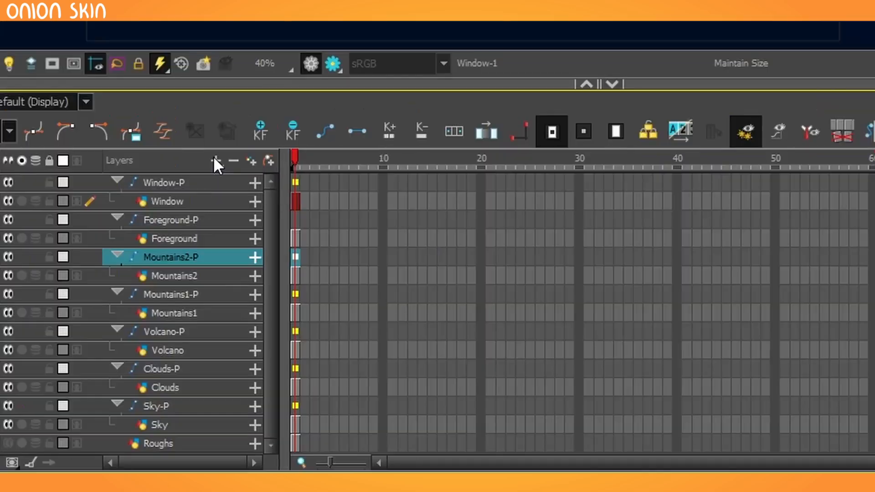
Add a camera to the scene and give it a parent peg
left_click(216, 160)
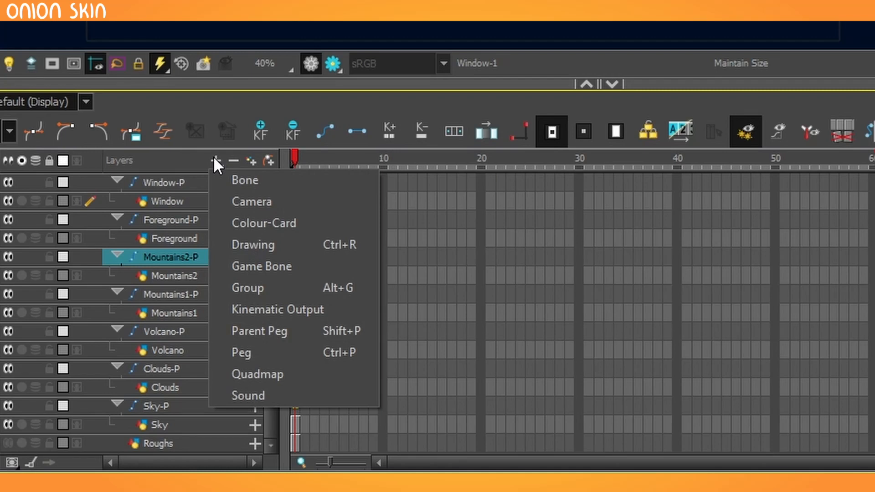
left_click(313, 202)
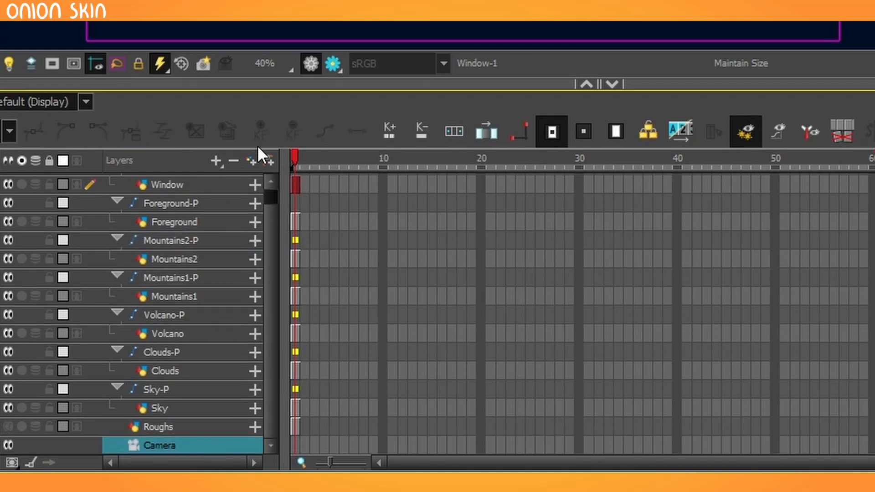
left_click(269, 160)
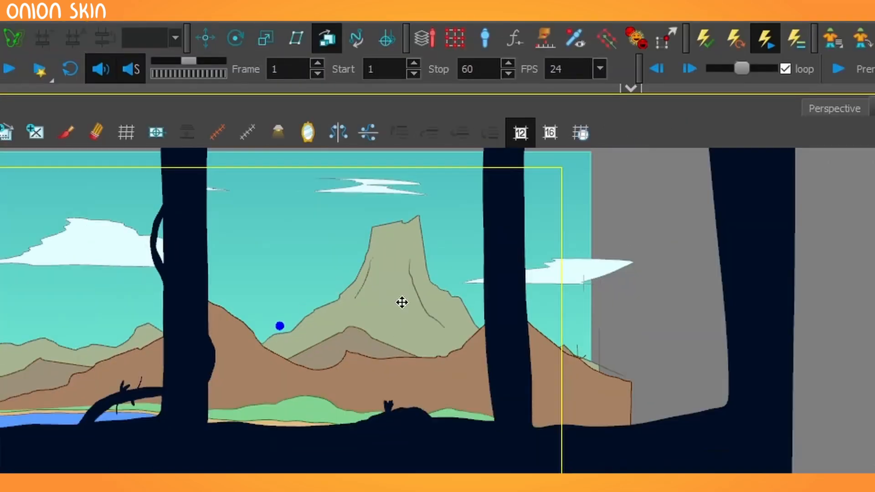
Reposition the Camera-P peg across the scene with the Translate tool to test the parallax between layers
left_click(205, 32)
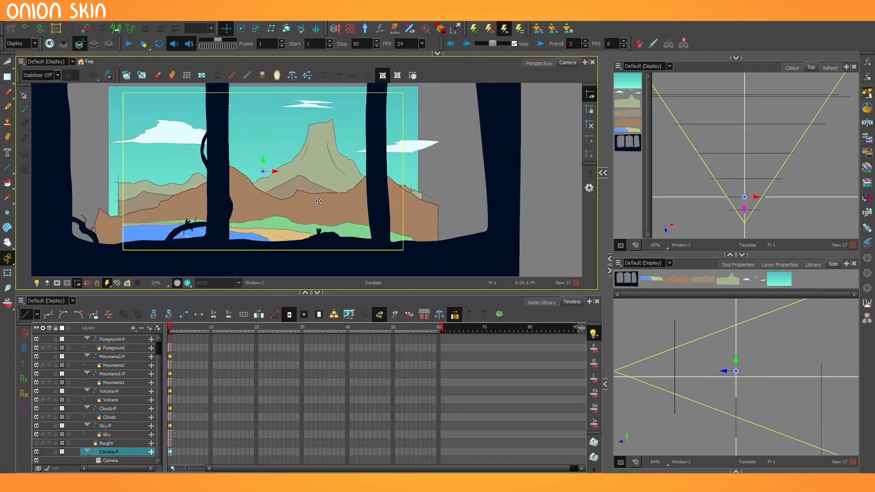
left_click_drag(318, 209, 236, 203)
left_click(740, 117)
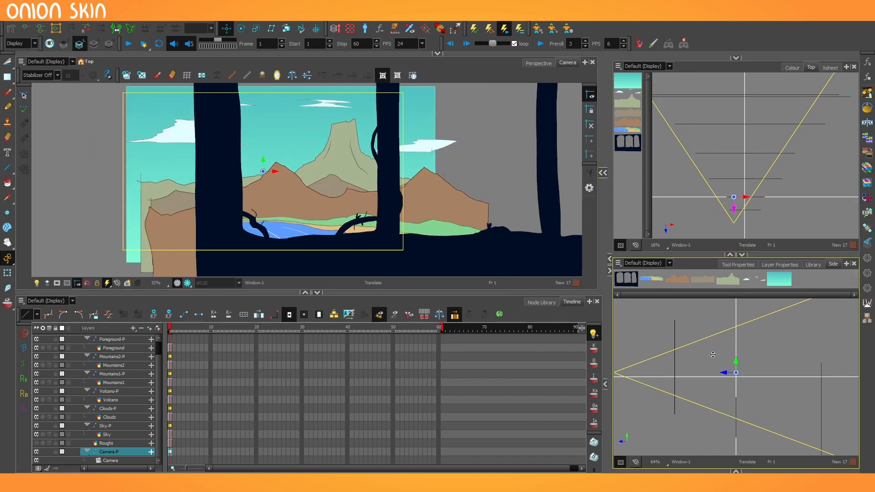
left_click_drag(477, 205, 436, 192)
key("ctrl+z")
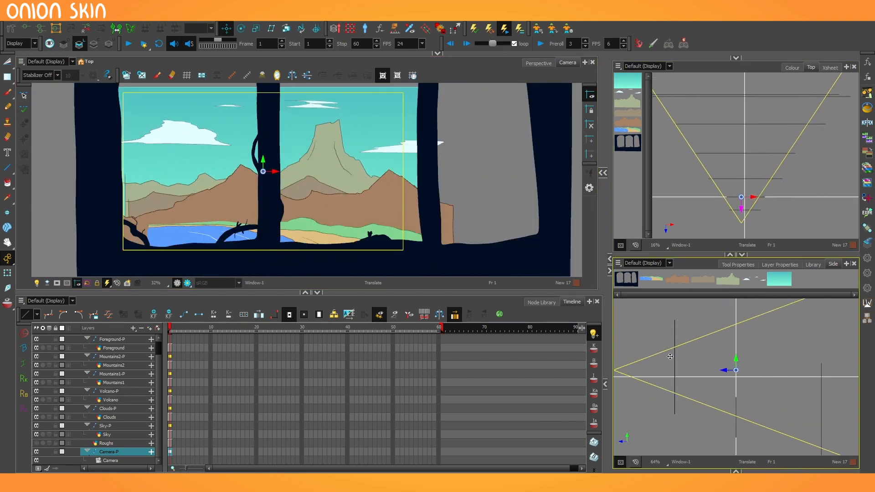
mouse_move(709, 218)
left_mouse_down()
mouse_move(699, 202)
mouse_move(700, 144)
mouse_move(696, 186)
mouse_move(708, 165)
mouse_move(685, 180)
mouse_move(709, 216)
left_mouse_up()
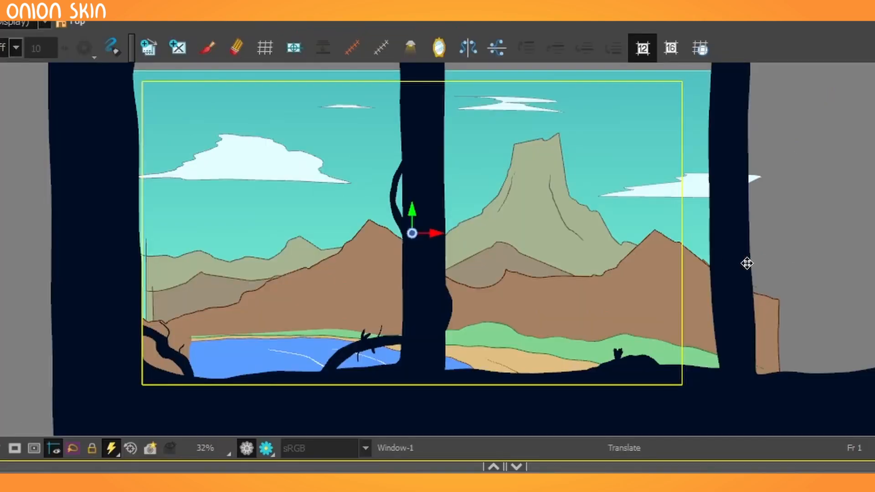
left_click_drag(436, 186, 428, 187)
left_click_drag(731, 263, 514, 266)
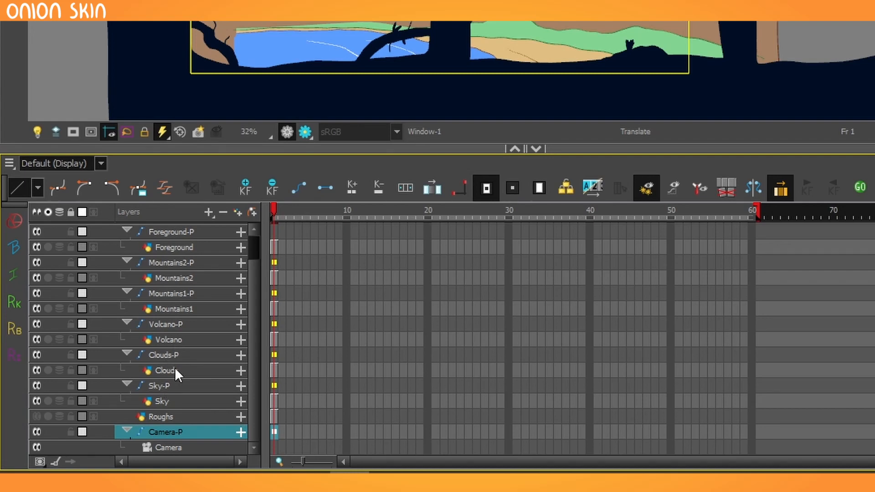
Parent the Clouds-P and Sky-P pegs to Camera-P and test the hierarchy by moving the camera peg in the Top view
left_click_drag(169, 381, 166, 438)
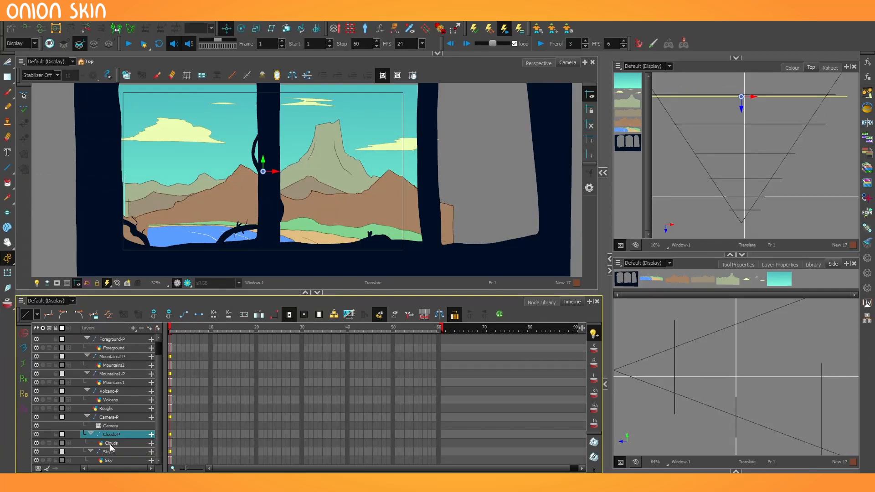
left_click(114, 417)
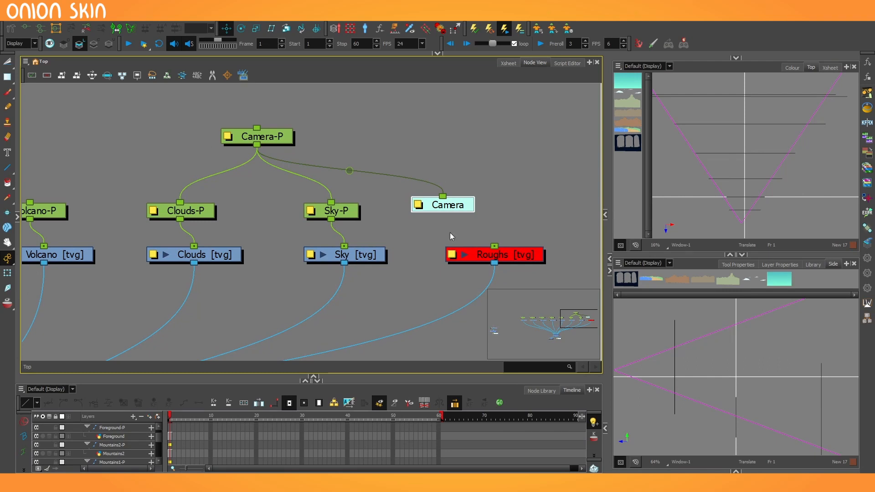
left_click(286, 132)
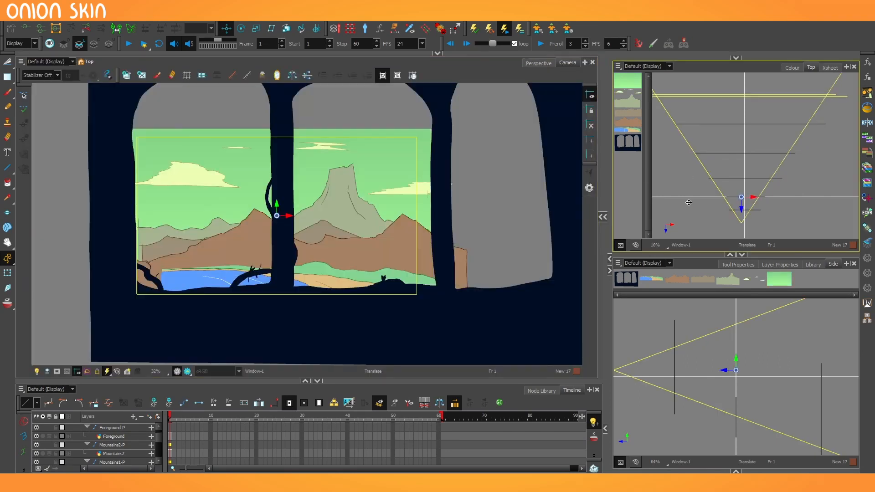
mouse_move(689, 203)
left_mouse_down()
mouse_move(671, 203)
mouse_move(707, 205)
mouse_move(690, 201)
mouse_move(689, 149)
mouse_move(692, 213)
left_mouse_up()
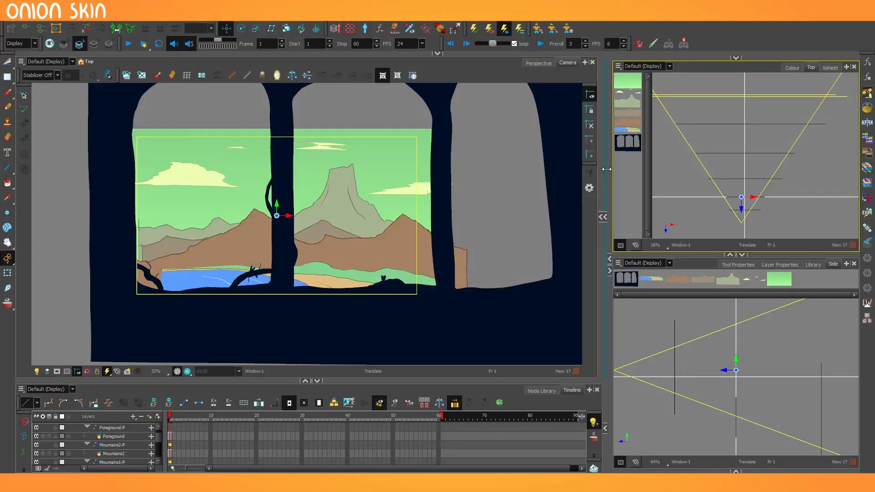
Show the node network beside the Camera view, add a Focus node and connect it beneath Camera-P
left_click_drag(606, 169, 389, 169)
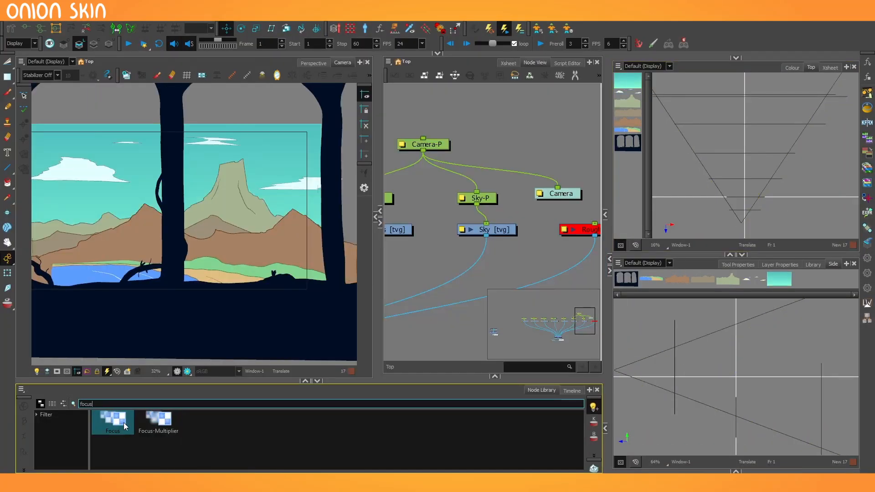
left_click_drag(111, 422, 549, 155)
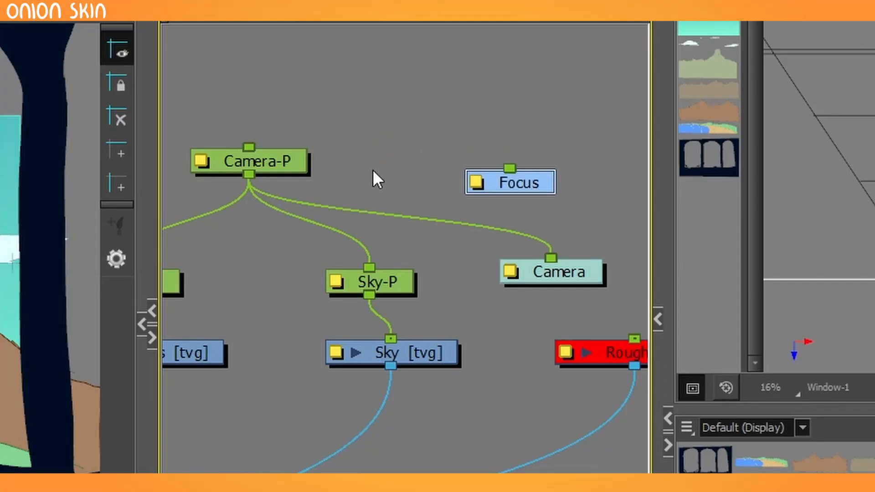
left_click_drag(291, 156, 509, 168)
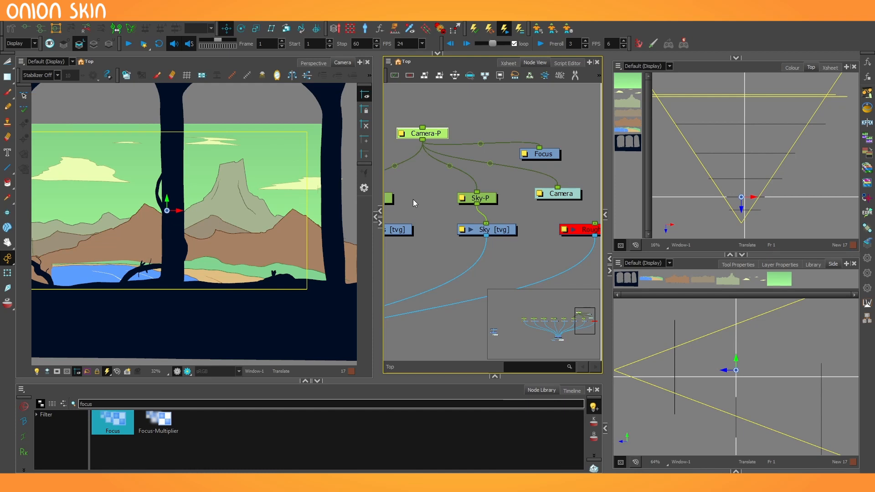
Show the rendered Camera view and move Camera-P in the Top view to test the focus blur
left_click(187, 372)
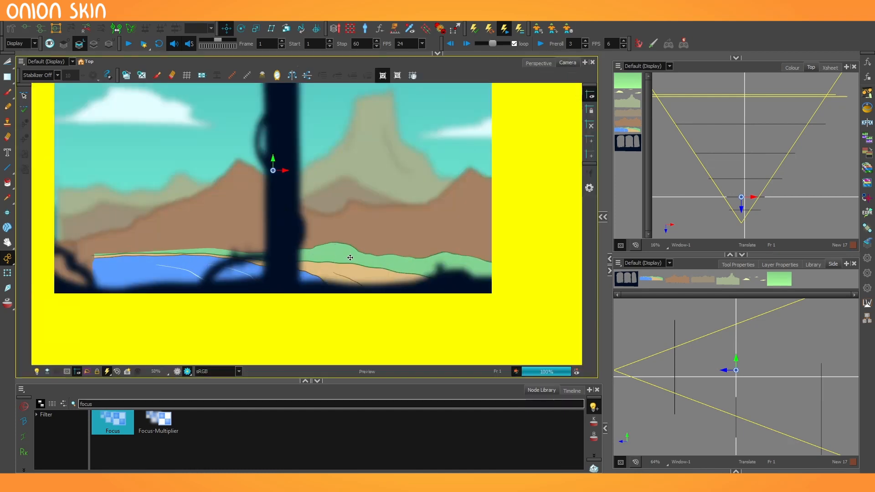
scroll(350, 258, "down", 1)
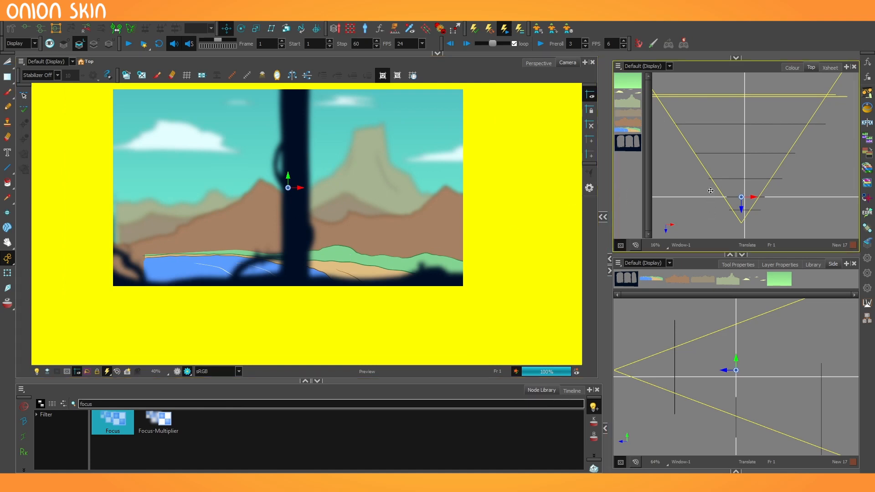
mouse_move(710, 190)
left_mouse_down()
mouse_move(711, 208)
mouse_move(720, 192)
left_mouse_up()
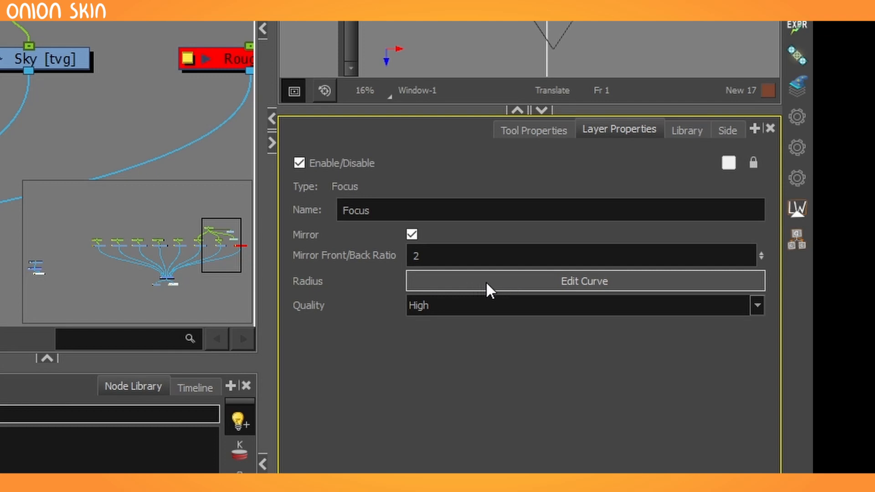
Edit the Focus node's Radius curve, raising the frame 12 point to about 8.8 and bending the curve to rise steeply near its end
left_click(587, 283)
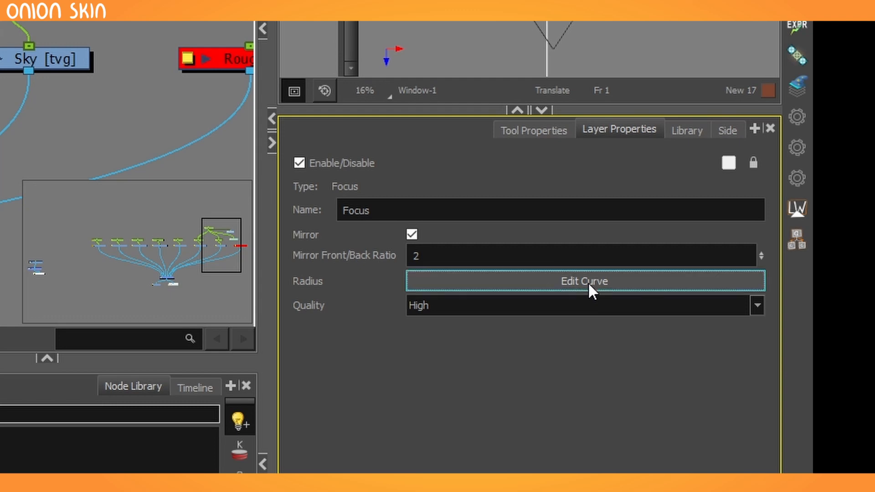
left_click_drag(579, 321, 580, 349)
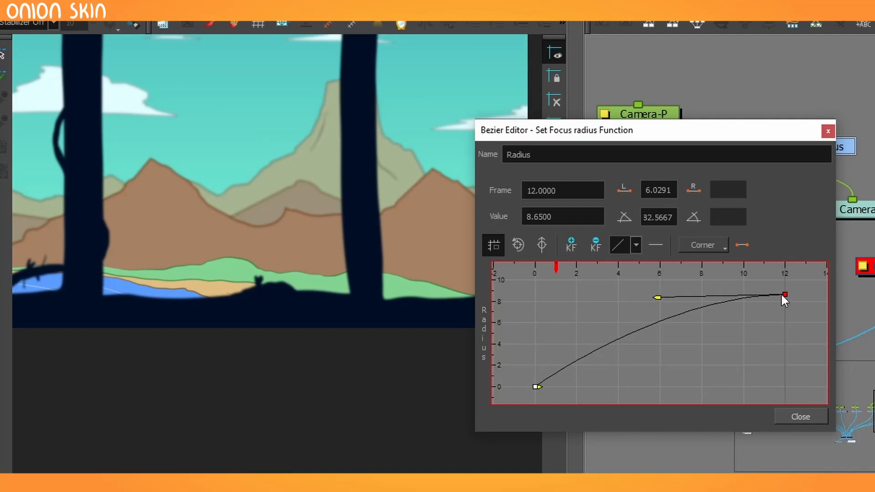
left_click_drag(581, 273, 581, 271)
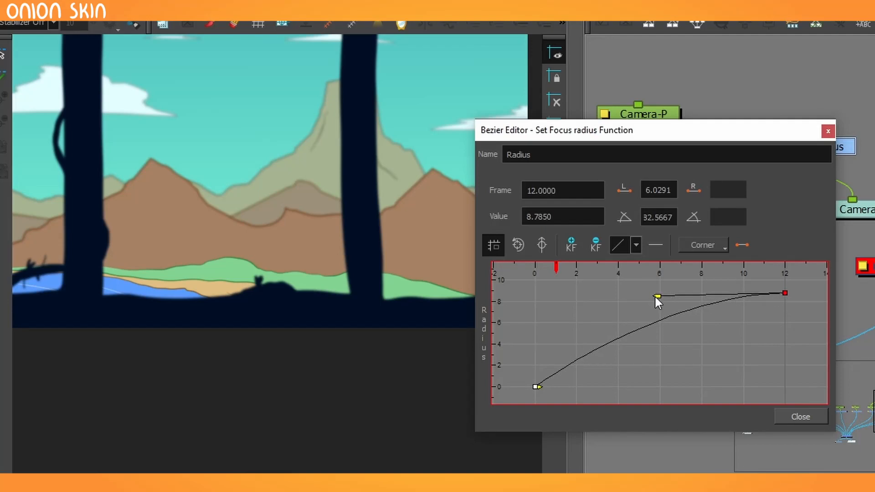
left_click_drag(657, 296, 772, 384)
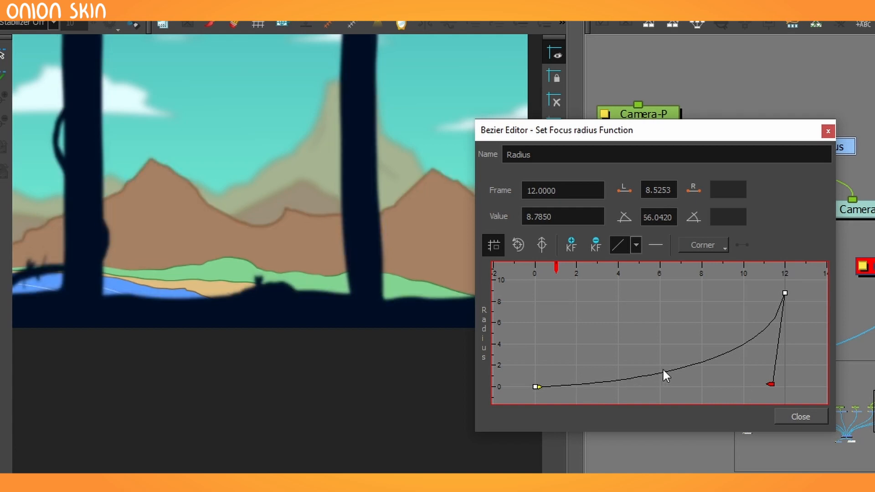
left_click_drag(773, 384, 782, 389)
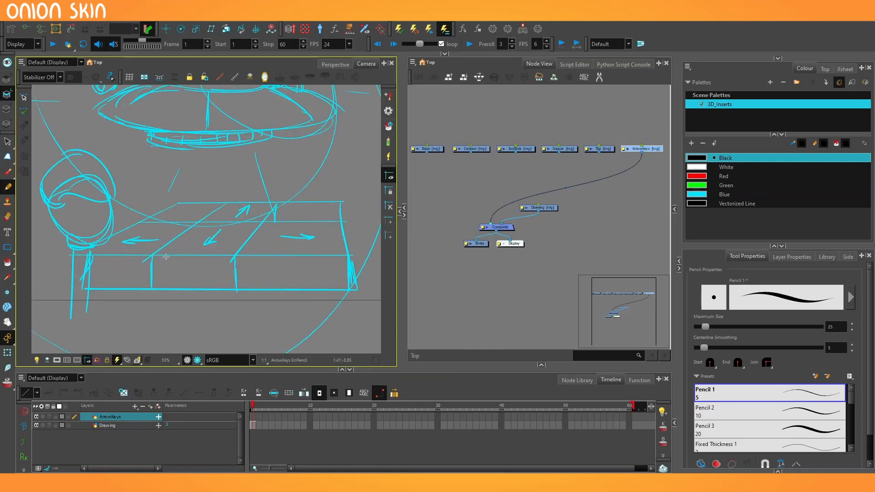
left_click_drag(142, 272, 399, 273)
left_click(8, 142)
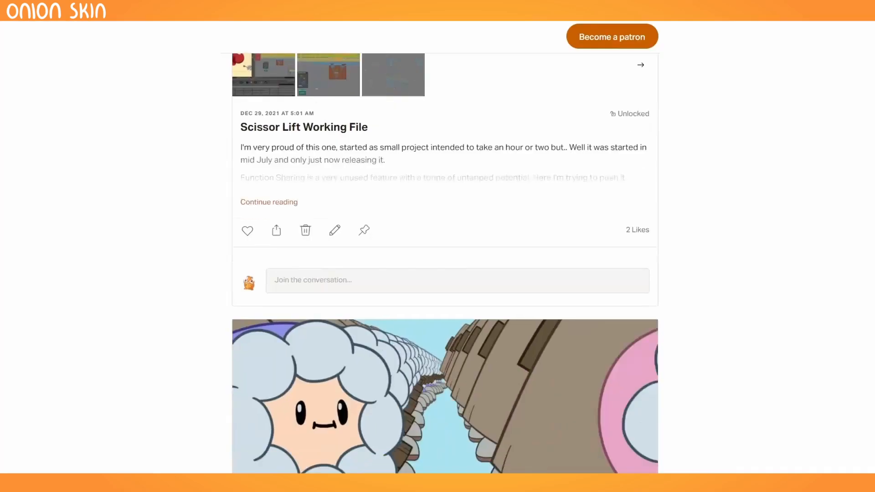
Browse the Patreon page's posts from Scissor Lift Working File down past BONUS - Spider Scurry
scroll(265, 462, "down", 6)
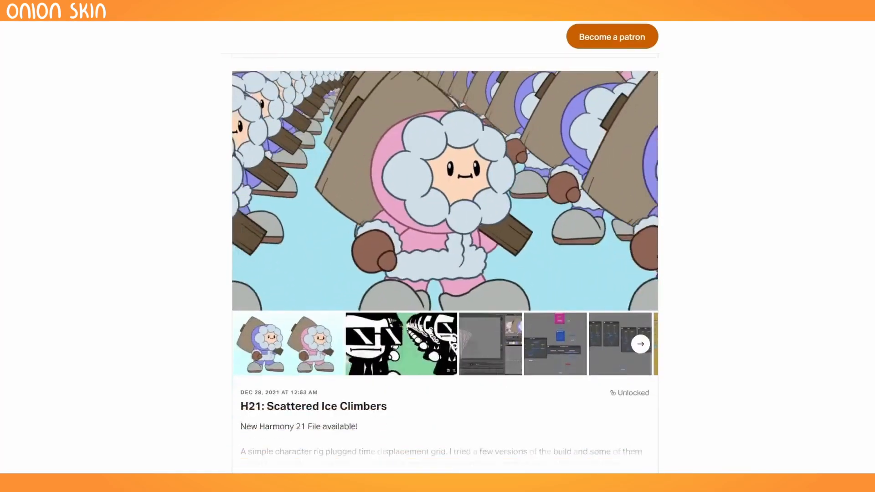
scroll(265, 462, "down", 8)
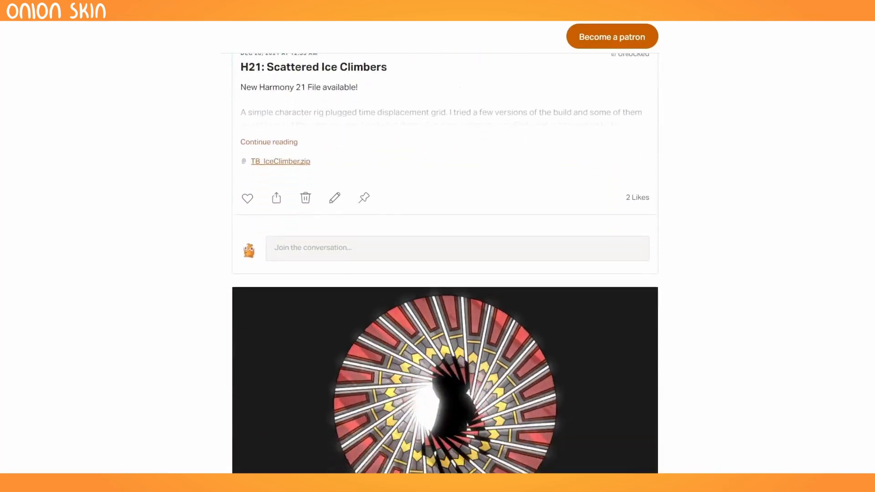
scroll(445, 264, "down", 8)
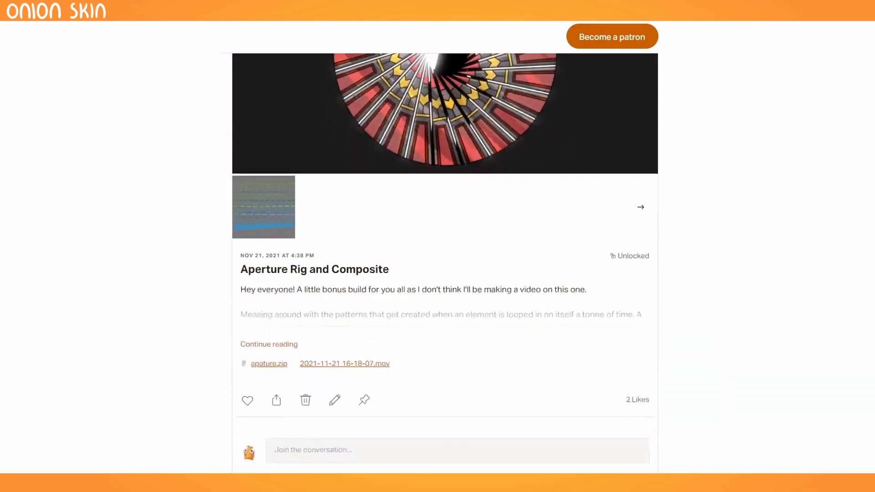
scroll(444, 264, "down", 8)
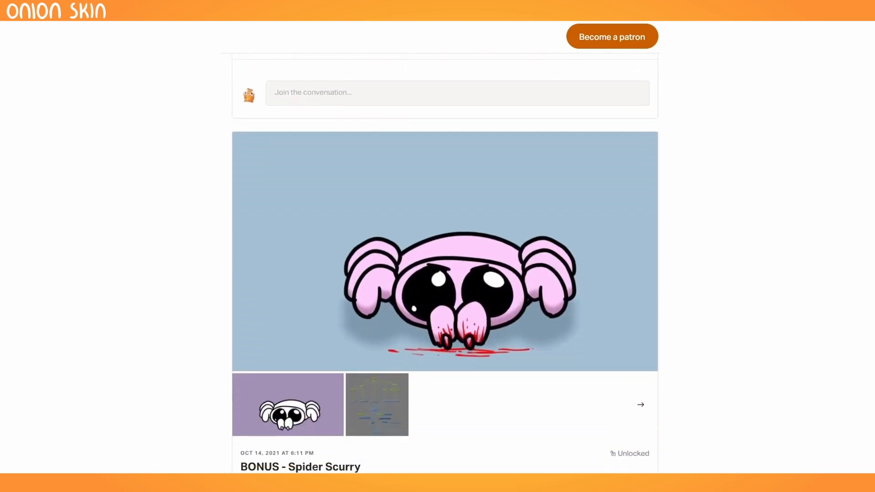
scroll(444, 263, "down", 6)
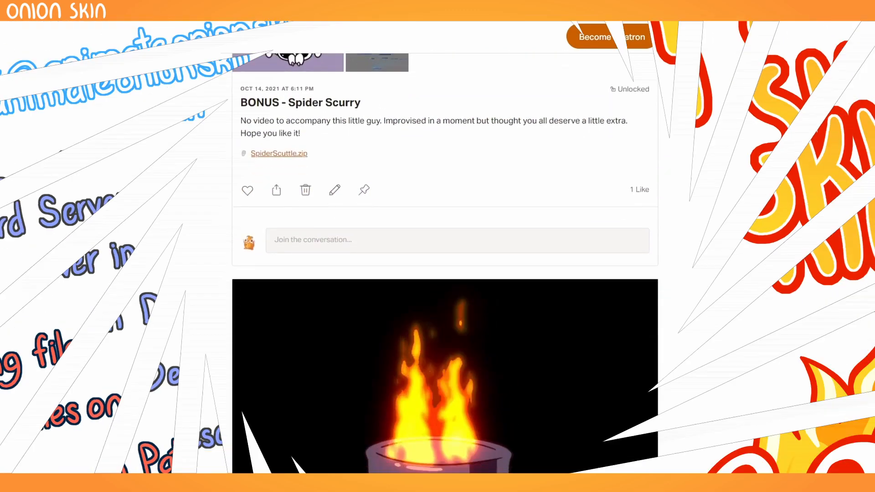